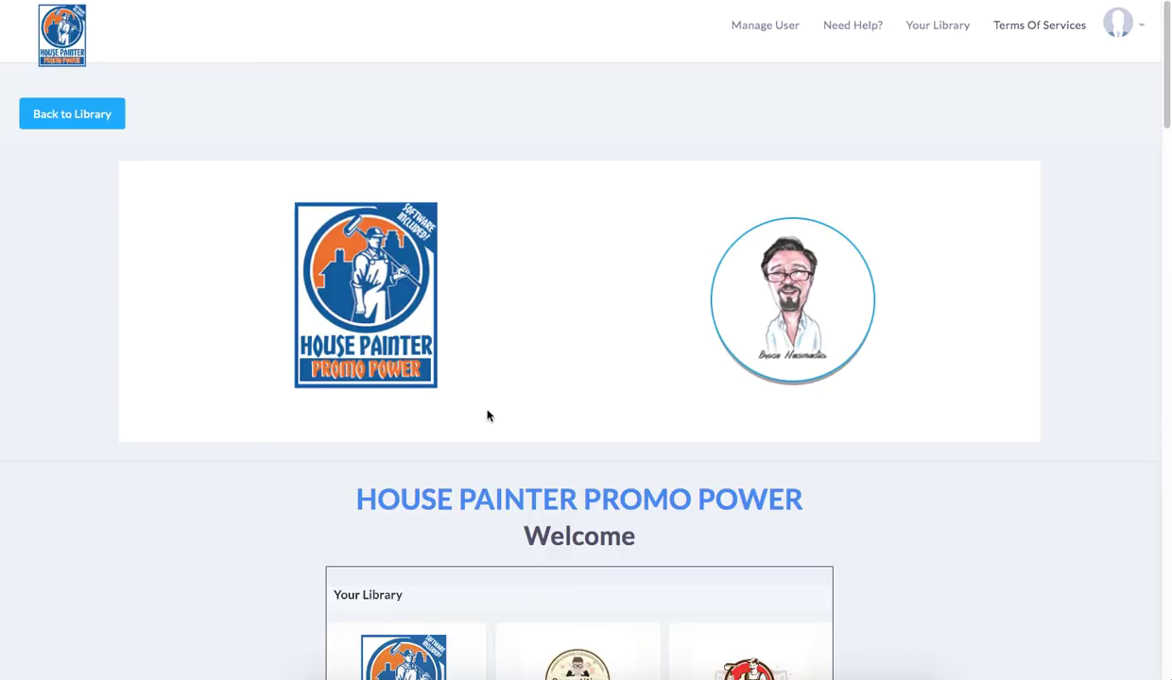
- Sign in to the product library with the prefilled account credentials
{"action": "left_click", "coordinate": [42, 114]}
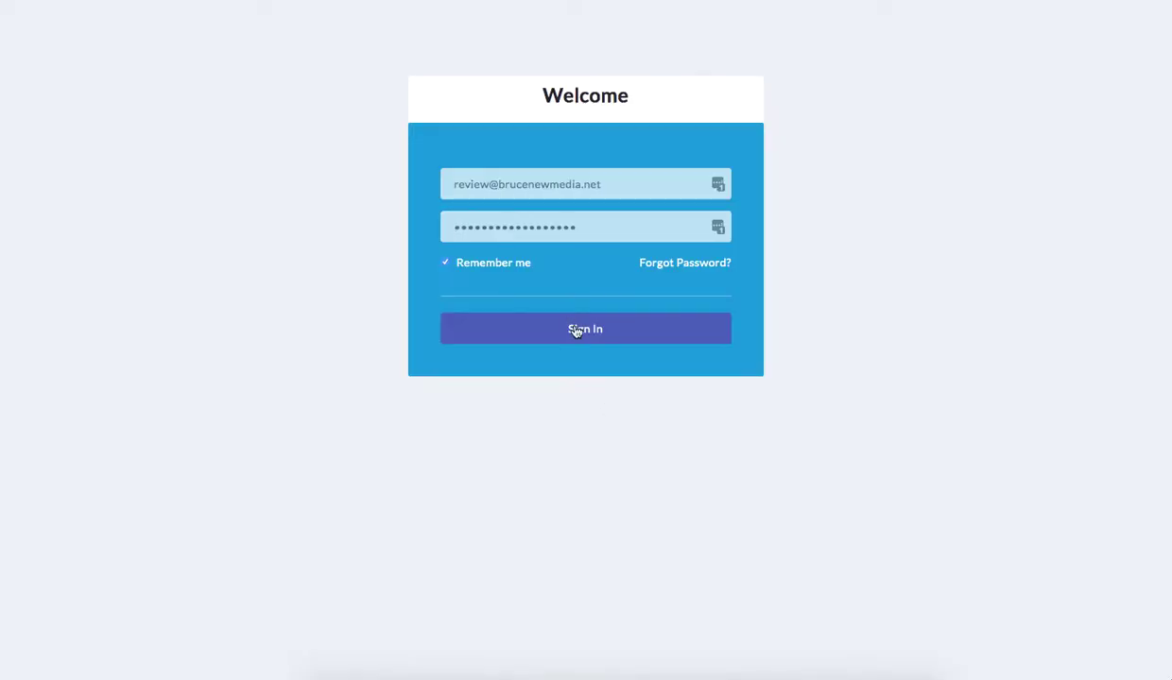
{"action": "left_click", "coordinate": [576, 340]}
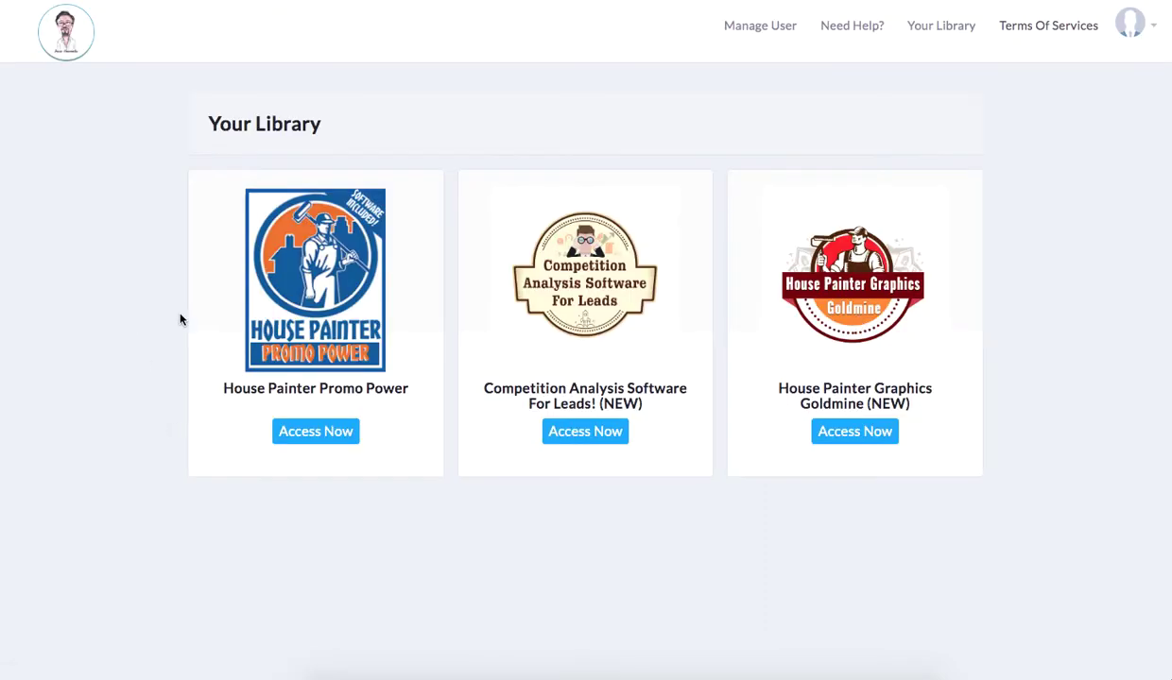
- Open House Painter Promo Power from the library and look through its welcome page
{"action": "left_click_drag", "start_coordinate": [286, 395], "coordinate": [429, 400]}
{"action": "double_click", "coordinate": [393, 387]}
{"action": "left_click", "coordinate": [558, 388]}
{"action": "left_click_drag", "start_coordinate": [654, 406], "coordinate": [522, 388]}
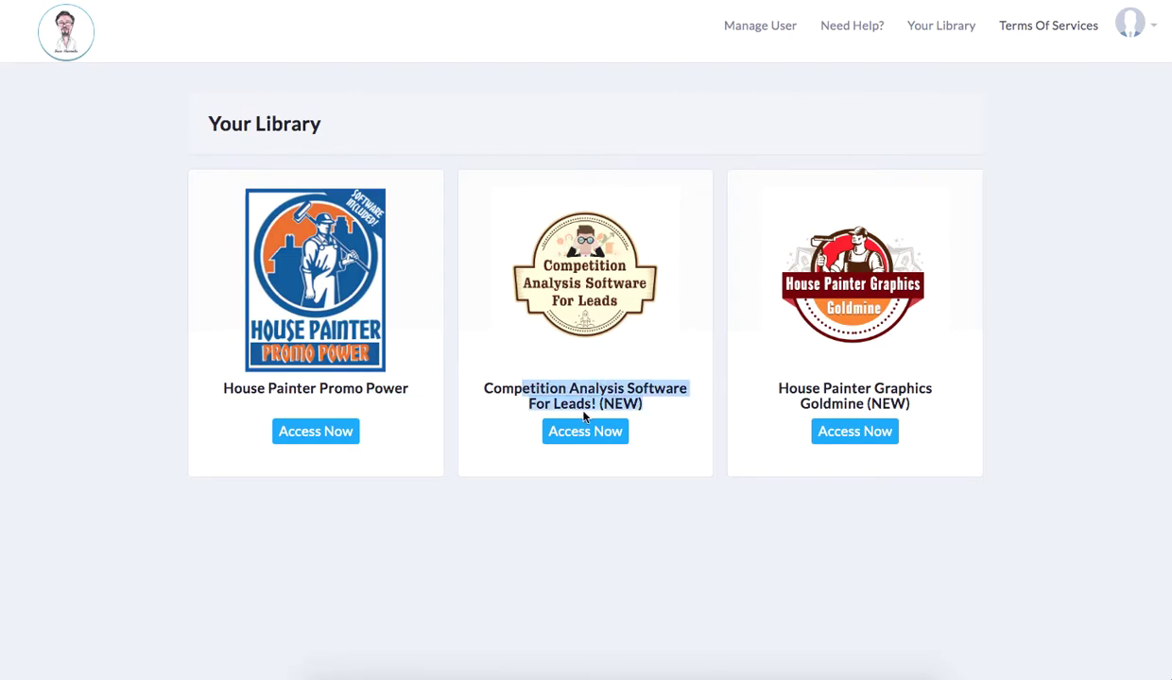
{"action": "left_click", "coordinate": [320, 444]}
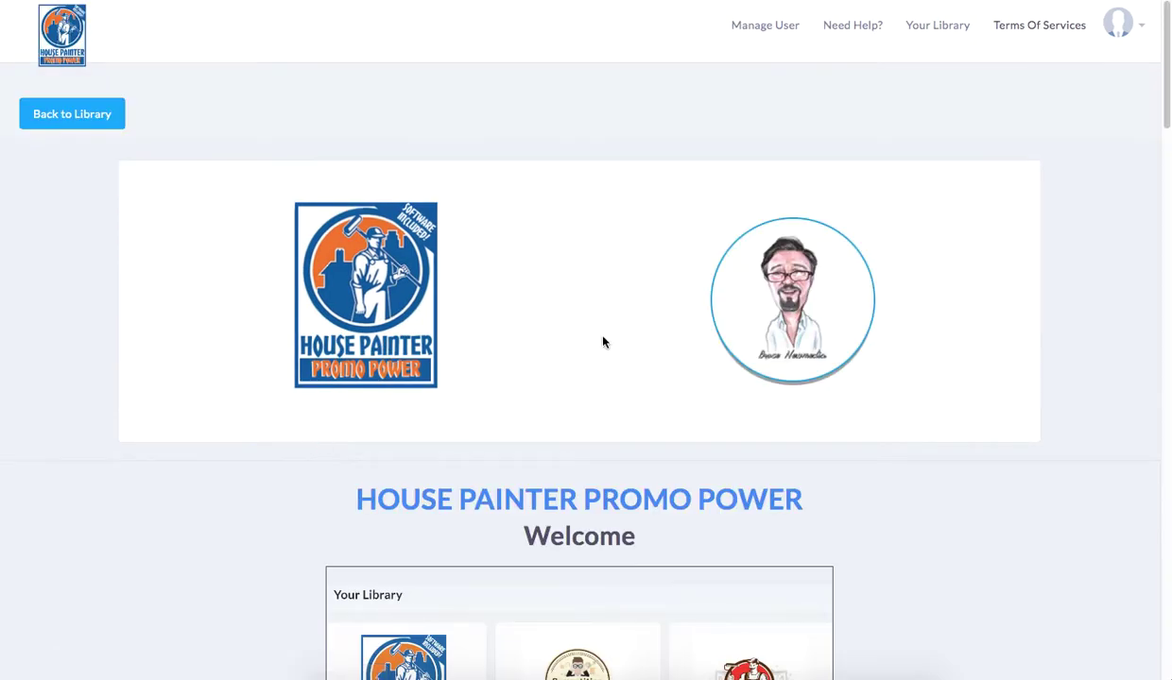
{"action": "scroll", "coordinate": [605, 348], "scroll_direction": "down", "scroll_amount": 3}
{"action": "scroll", "coordinate": [604, 345], "scroll_direction": "down", "scroll_amount": 7}
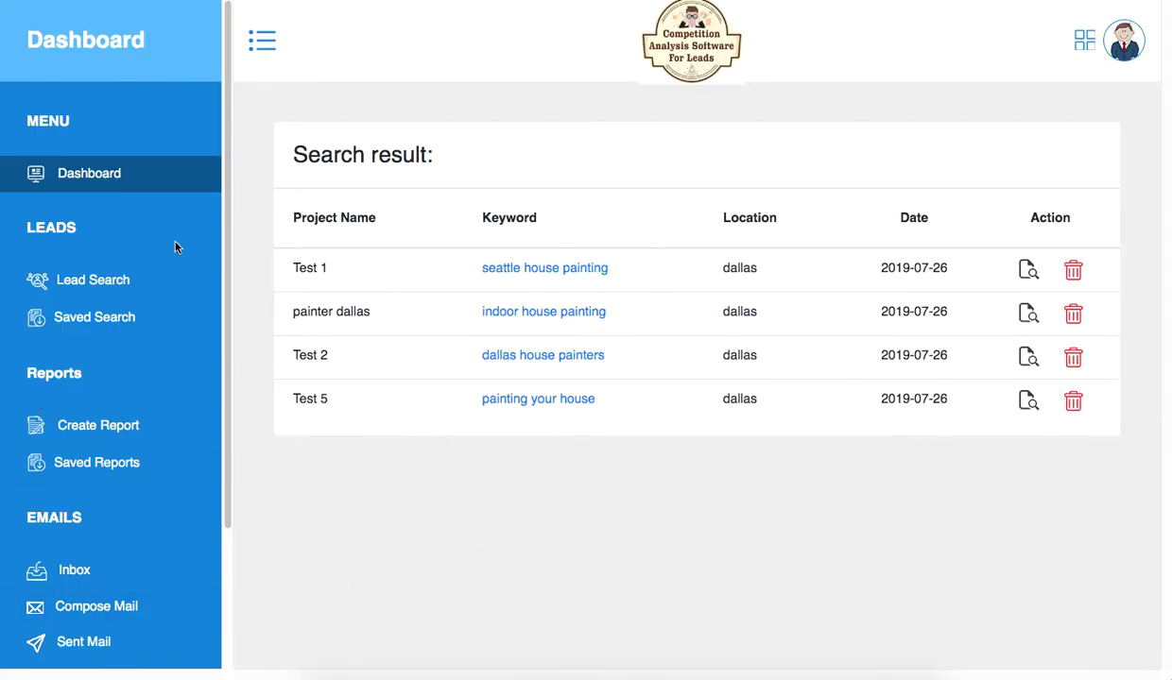
- Review the Gmail verification and profile setting fields on the profile page, and return to the dashboard
{"action": "scroll", "coordinate": [124, 385], "scroll_direction": "down", "scroll_amount": 4}
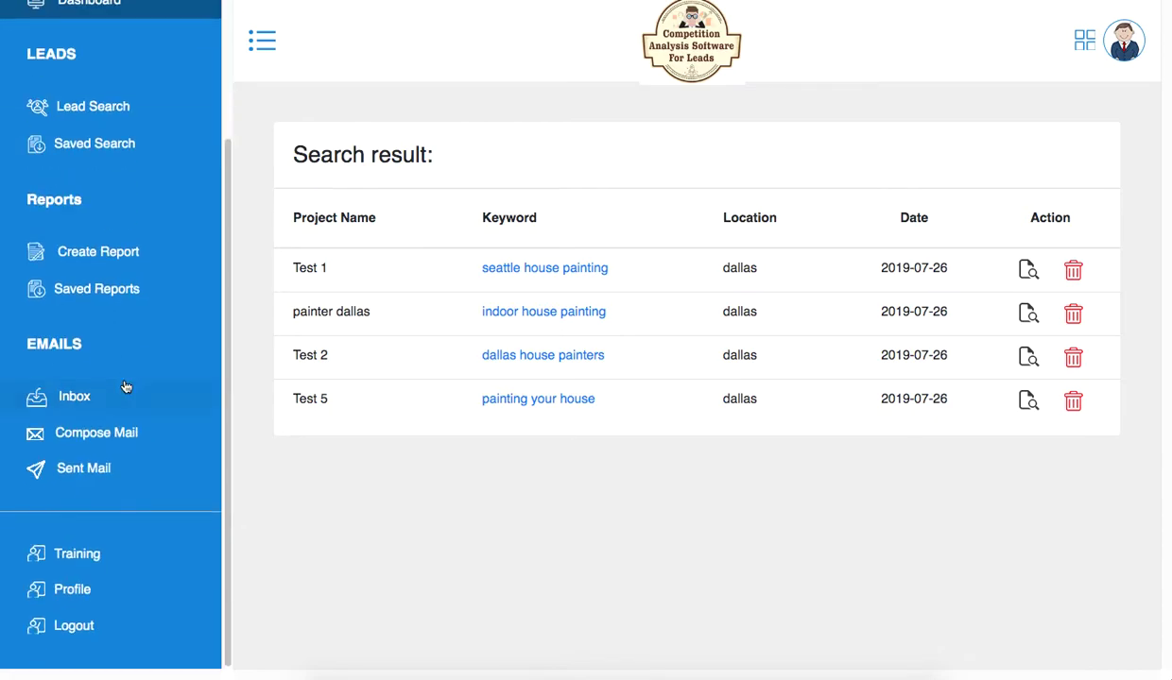
{"action": "left_click", "coordinate": [71, 591]}
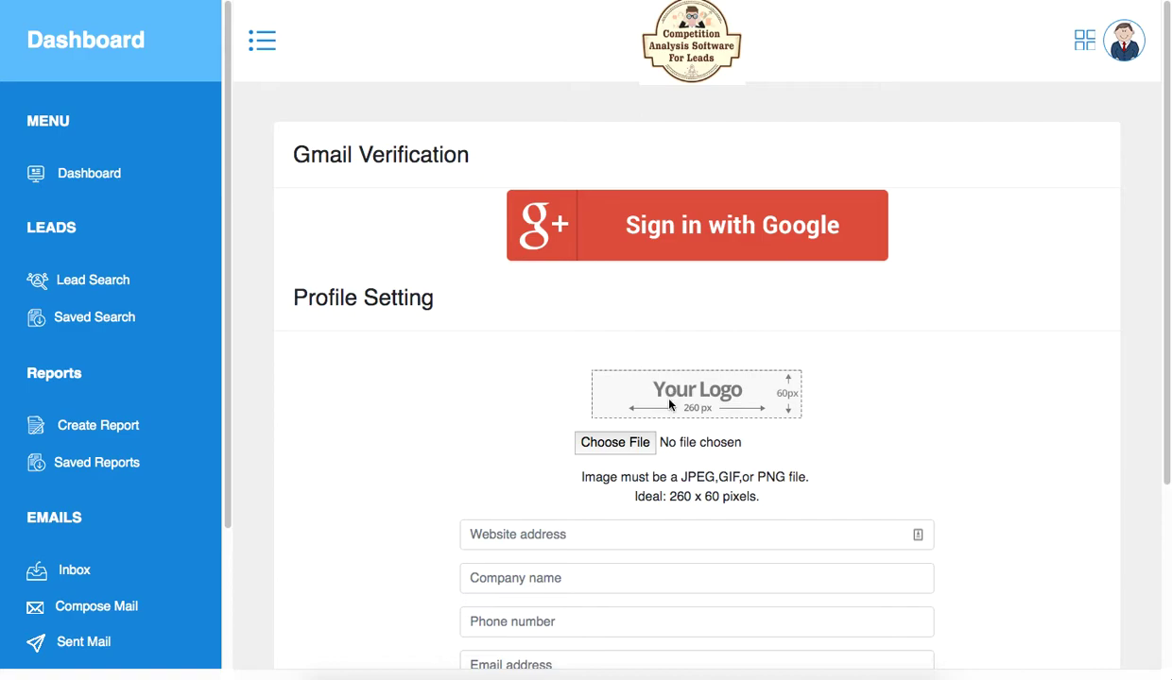
{"action": "scroll", "coordinate": [647, 387], "scroll_direction": "down", "scroll_amount": 1}
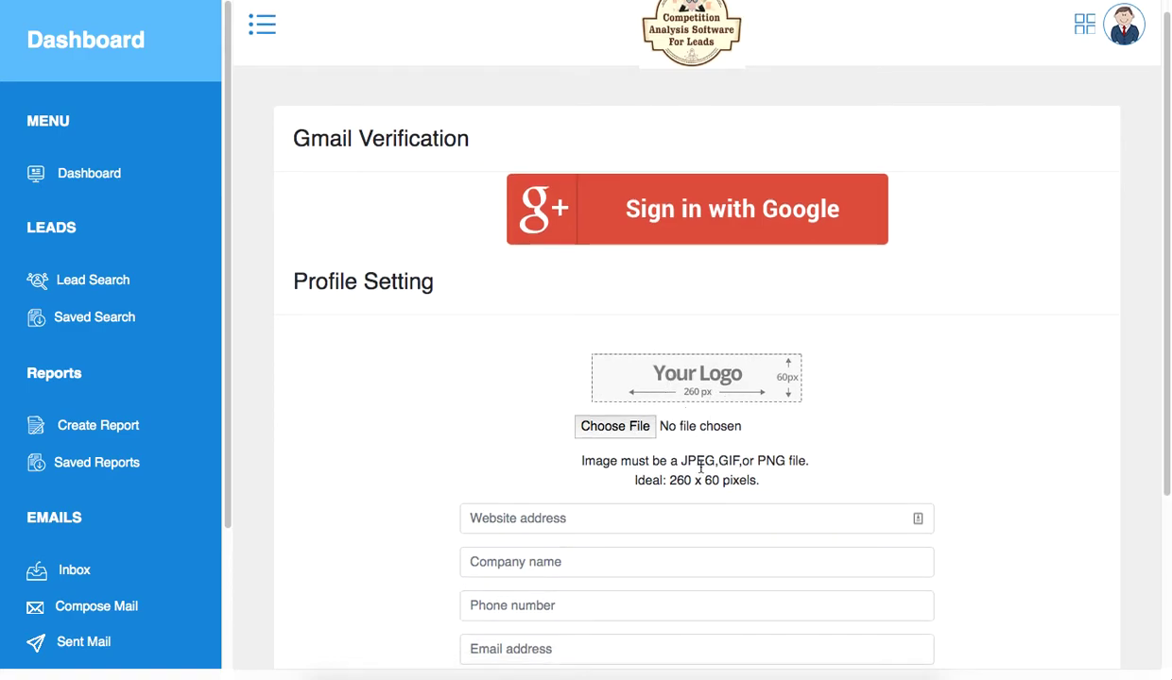
{"action": "scroll", "coordinate": [527, 426], "scroll_direction": "down", "scroll_amount": 2}
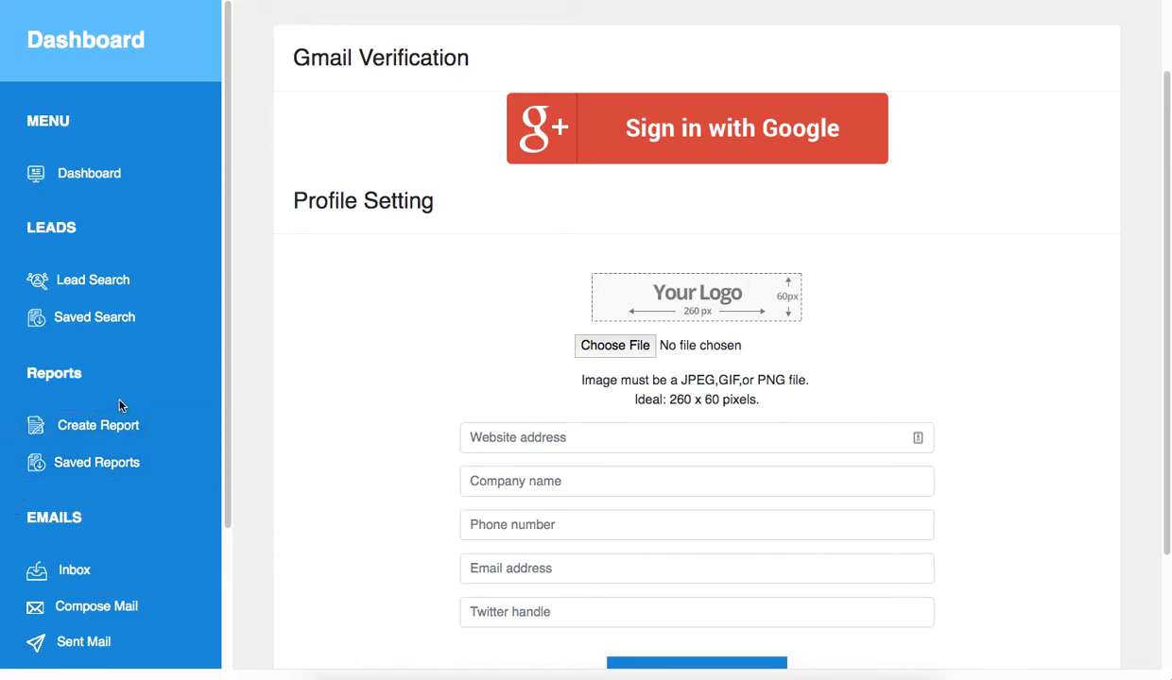
{"action": "left_click", "coordinate": [119, 191]}
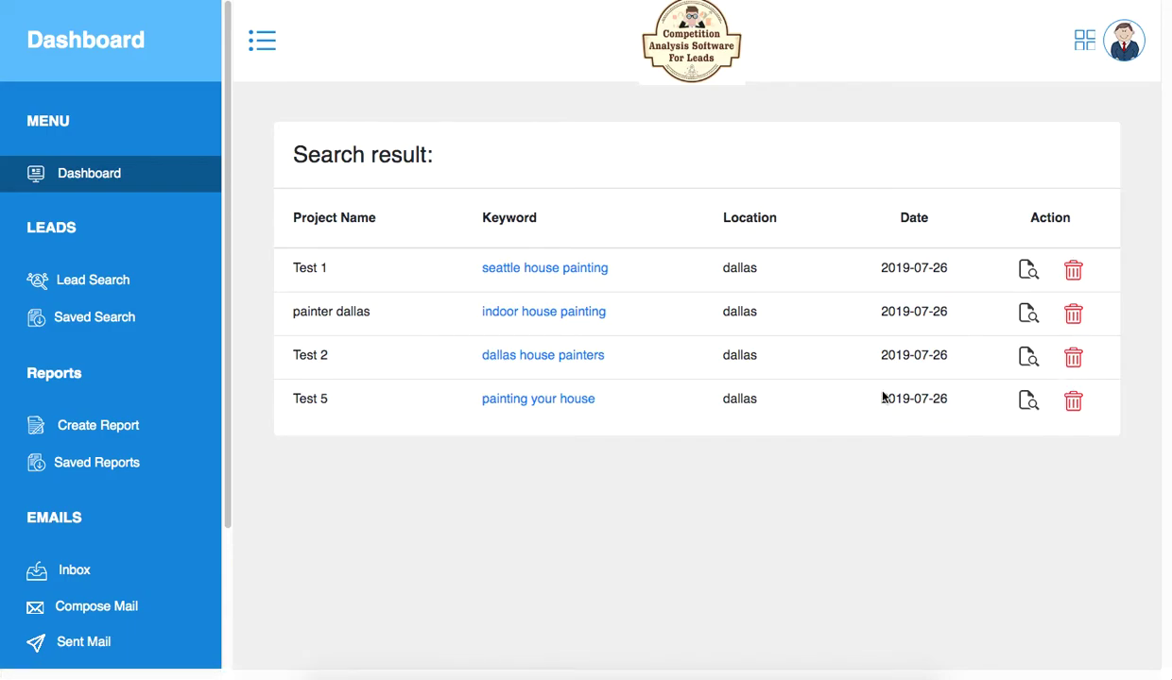
- Open Lead Search and look through the list of available house painting keywords
{"action": "left_click", "coordinate": [150, 293]}
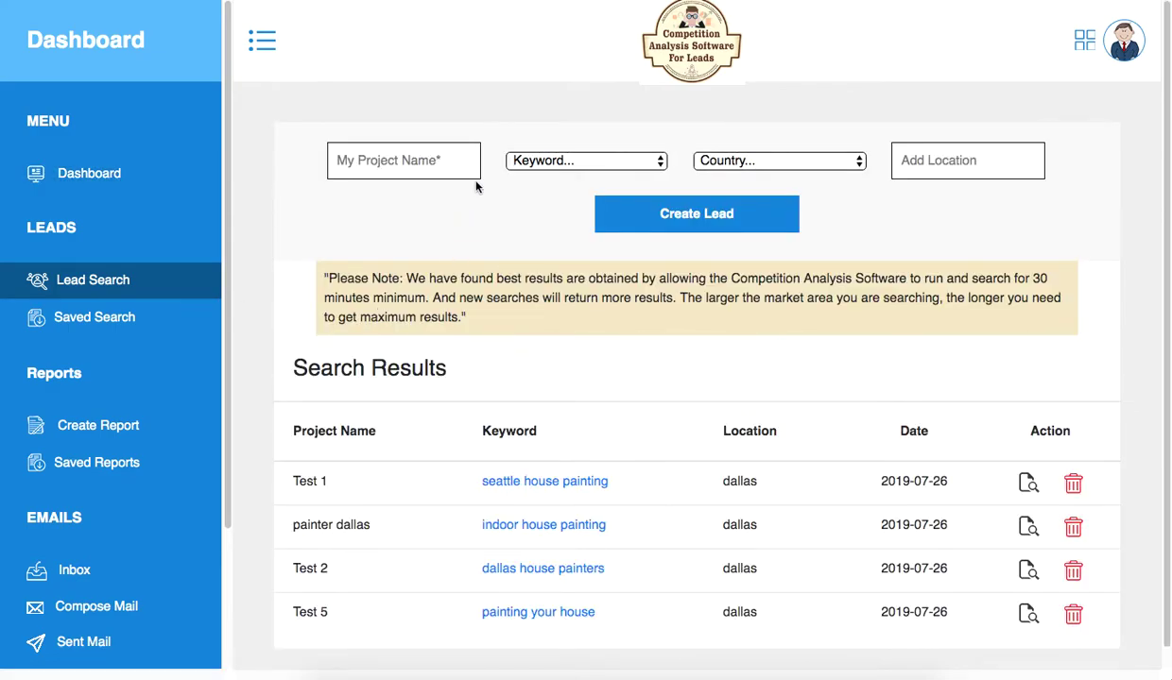
{"action": "left_click", "coordinate": [515, 162]}
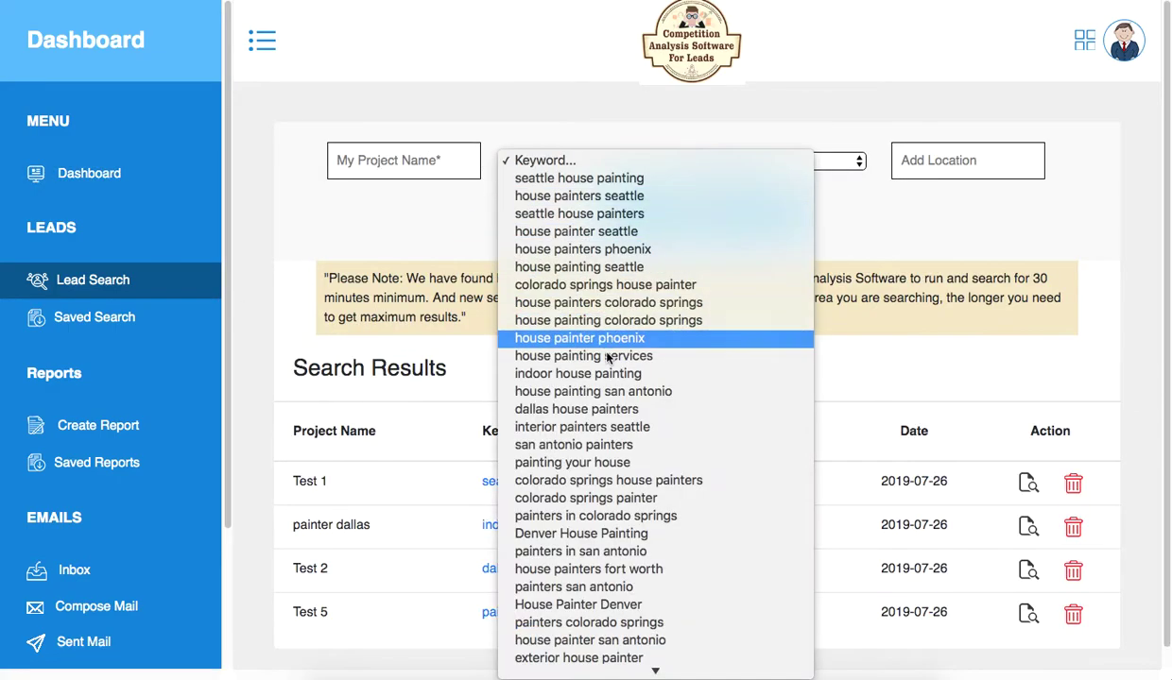
{"action": "scroll", "coordinate": [614, 387], "scroll_direction": "down", "scroll_amount": 10}
{"action": "scroll", "coordinate": [619, 401], "scroll_direction": "down", "scroll_amount": 15}
{"action": "scroll", "coordinate": [619, 401], "scroll_direction": "down", "scroll_amount": 20}
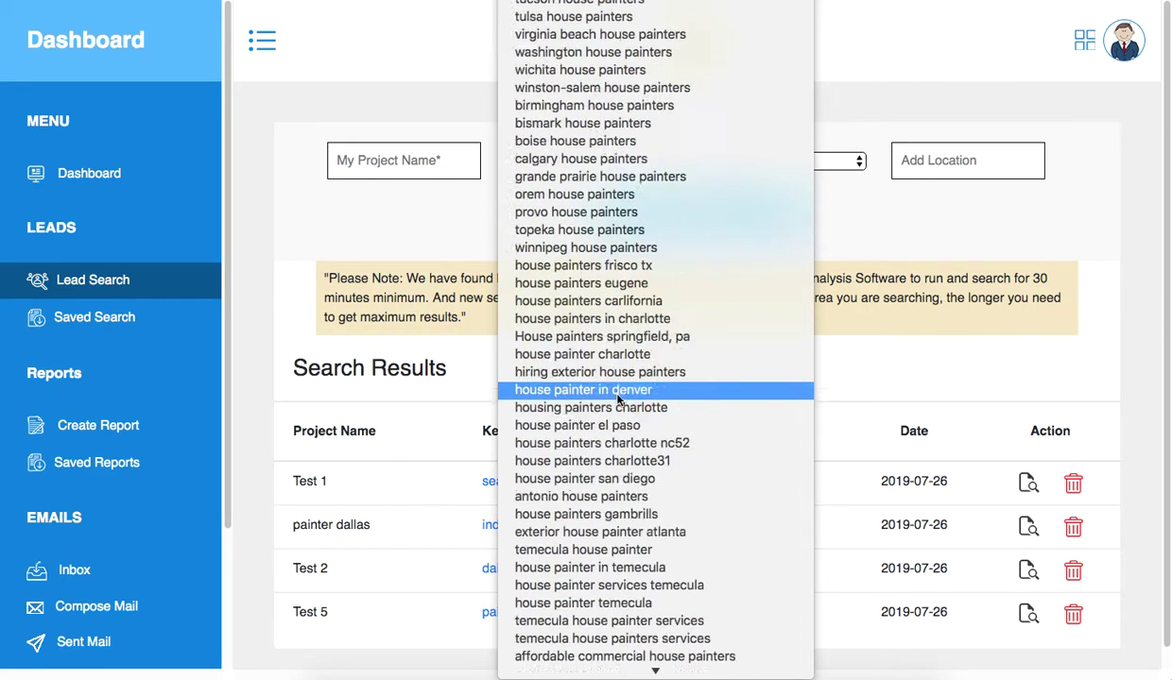
{"action": "scroll", "coordinate": [620, 400], "scroll_direction": "down", "scroll_amount": 20}
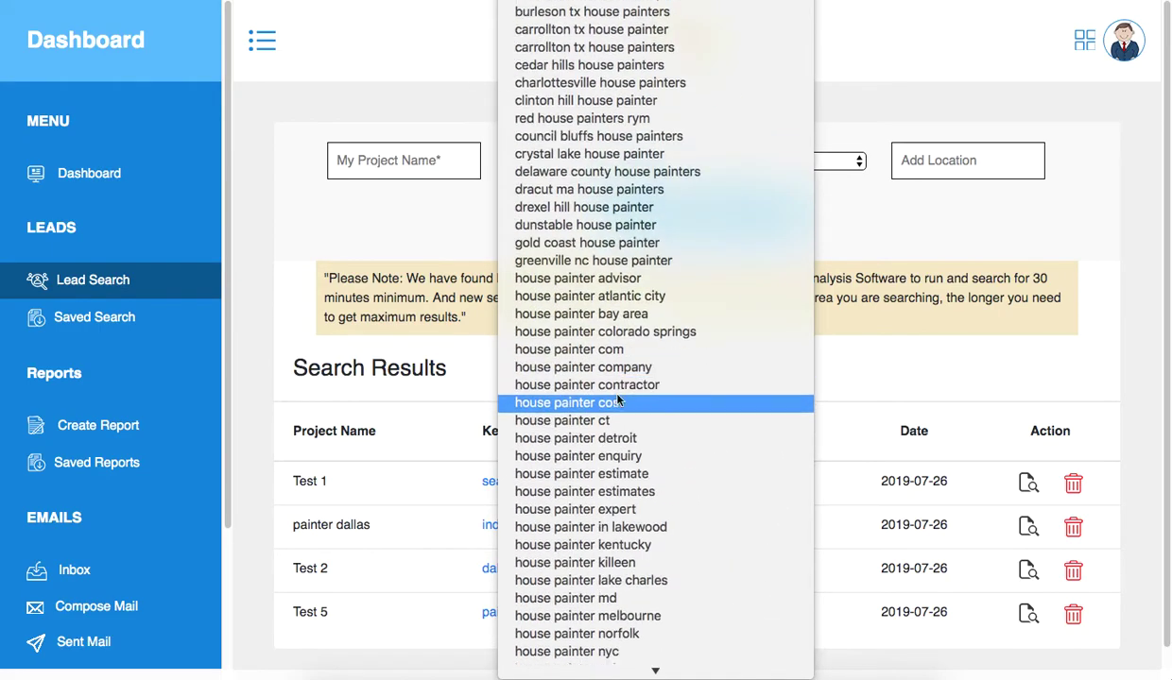
{"action": "scroll", "coordinate": [619, 401], "scroll_direction": "down", "scroll_amount": 10}
{"action": "scroll", "coordinate": [619, 400], "scroll_direction": "down", "scroll_amount": 10}
{"action": "scroll", "coordinate": [638, 509], "scroll_direction": "down", "scroll_amount": 5}
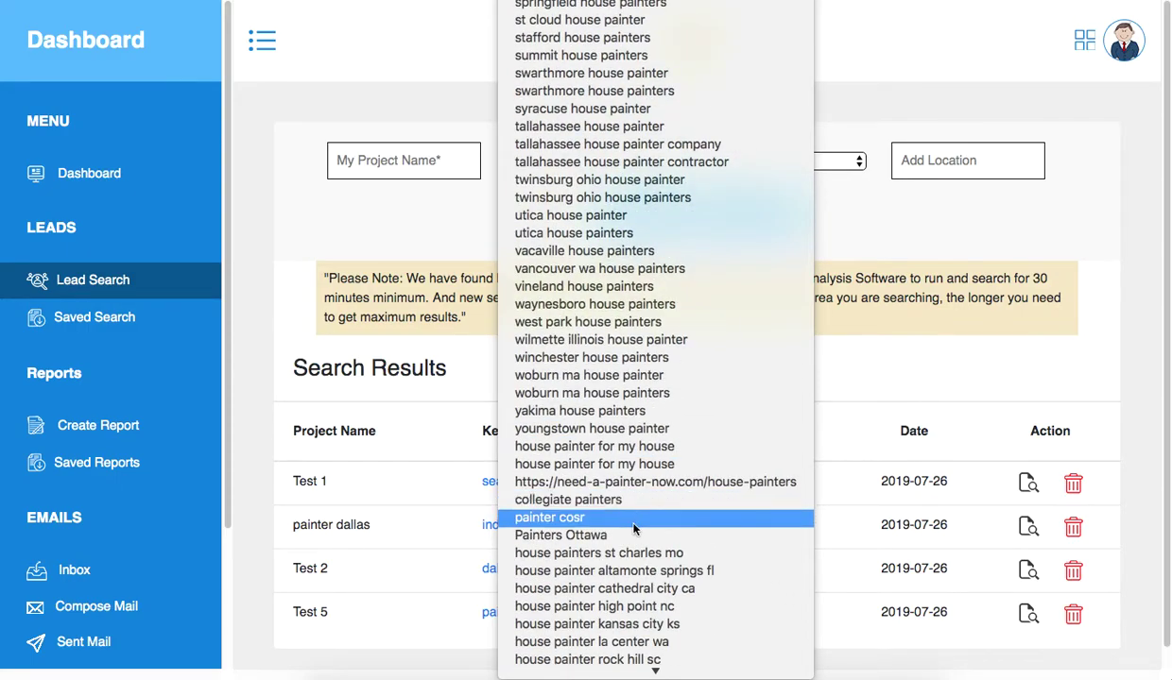
{"action": "scroll", "coordinate": [634, 530], "scroll_direction": "down", "scroll_amount": 4}
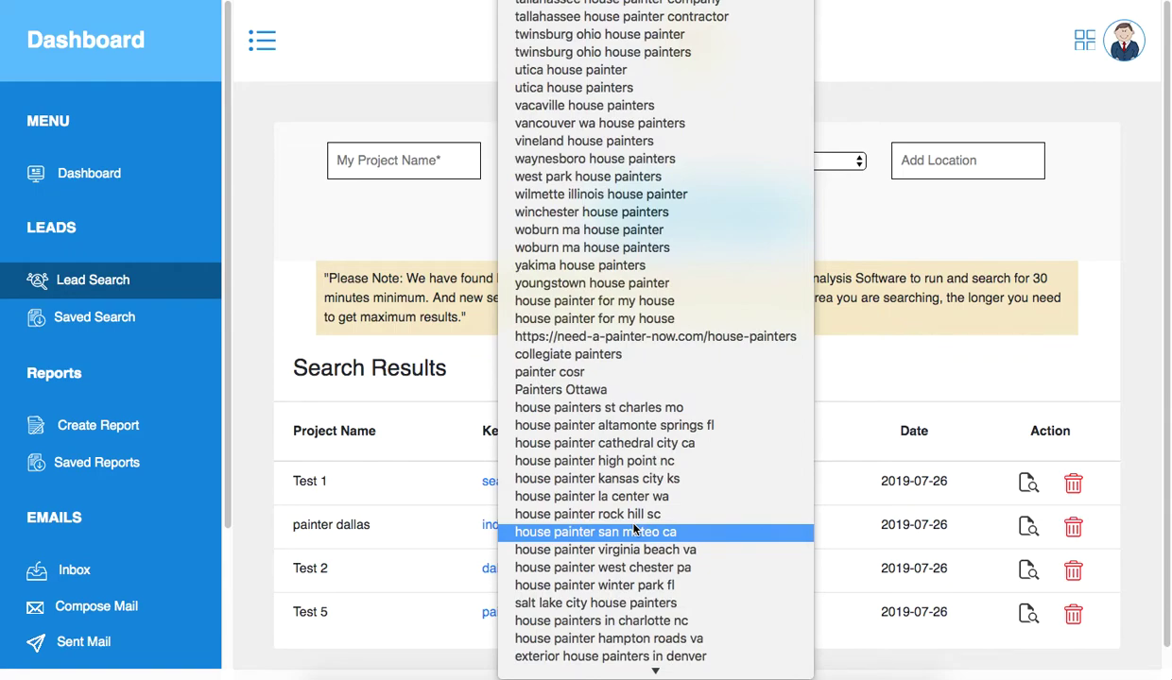
{"action": "scroll", "coordinate": [634, 529], "scroll_direction": "down", "scroll_amount": 2}
{"action": "scroll", "coordinate": [634, 529], "scroll_direction": "down", "scroll_amount": 4}
{"action": "scroll", "coordinate": [634, 530], "scroll_direction": "down", "scroll_amount": 9}
{"action": "scroll", "coordinate": [634, 529], "scroll_direction": "down", "scroll_amount": 15}
{"action": "scroll", "coordinate": [632, 524], "scroll_direction": "up", "scroll_amount": 20}
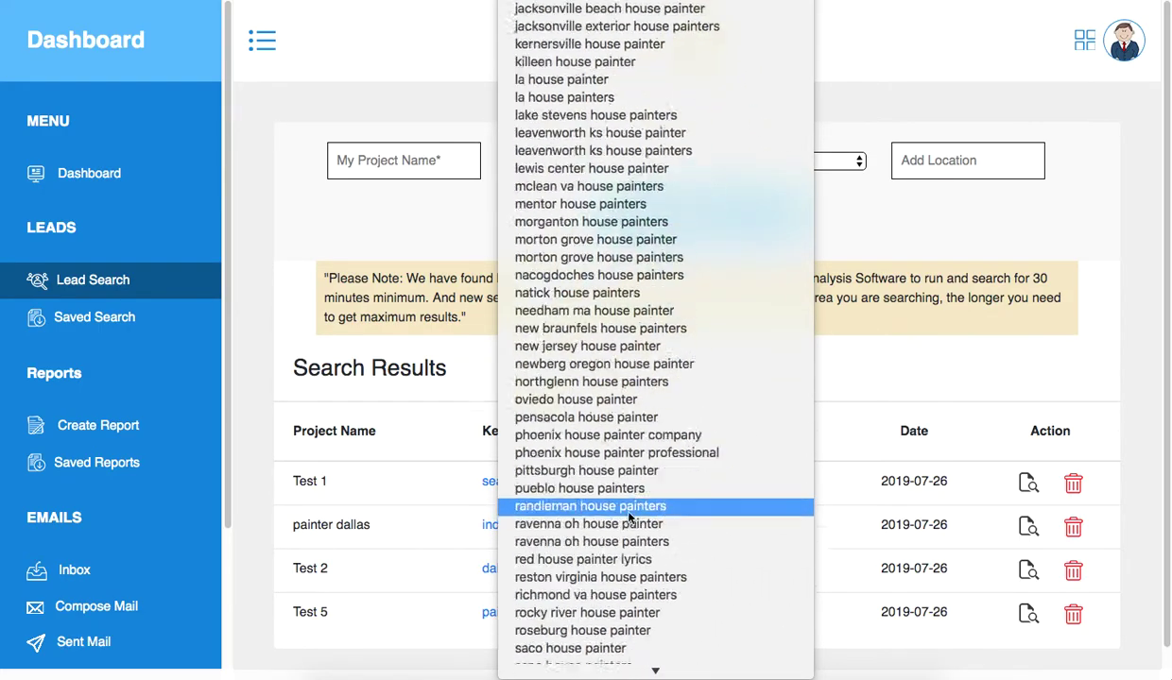
{"action": "scroll", "coordinate": [628, 518], "scroll_direction": "up", "scroll_amount": 20}
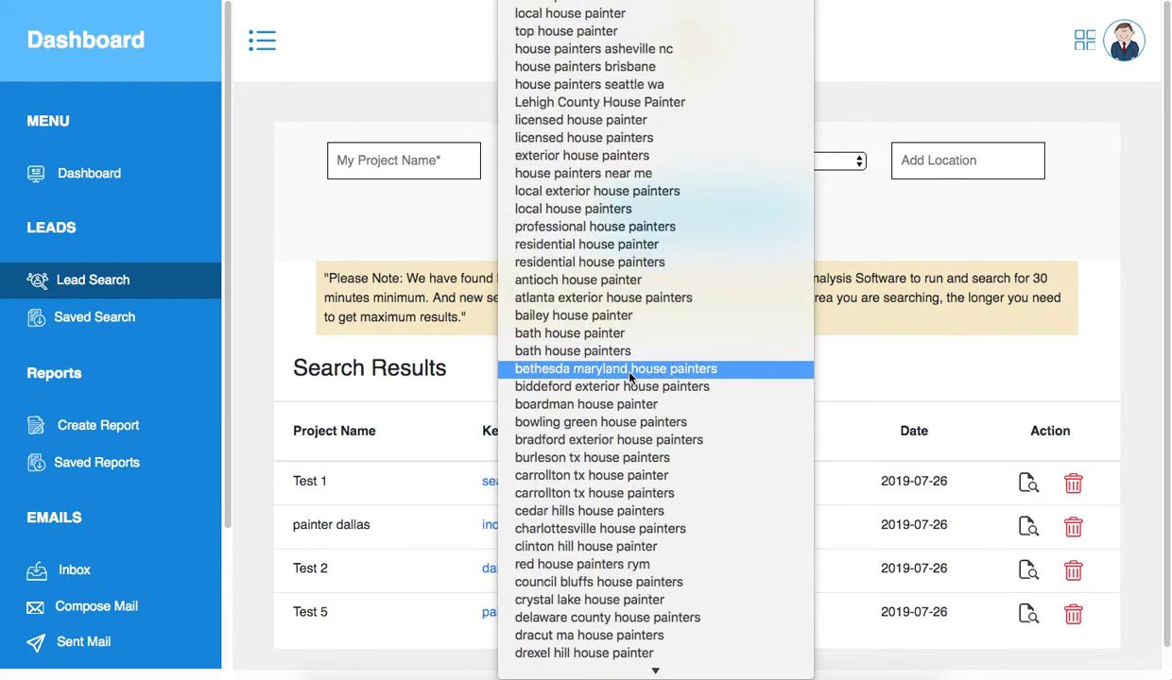
{"action": "scroll", "coordinate": [630, 376], "scroll_direction": "up", "scroll_amount": 20}
- Create the lead project "Test 5" with the keyword house painting services, country United States and location dallas
{"action": "left_click", "coordinate": [389, 158]}
{"action": "type", "text": "Test 5"}
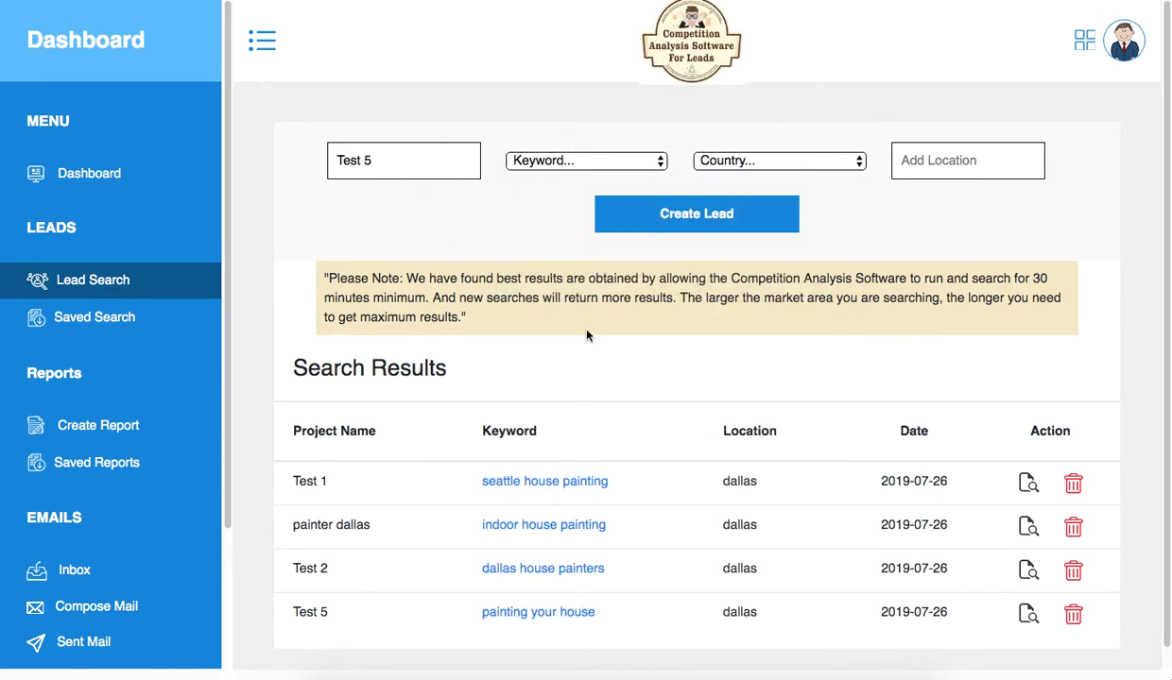
{"action": "left_click", "coordinate": [548, 160]}
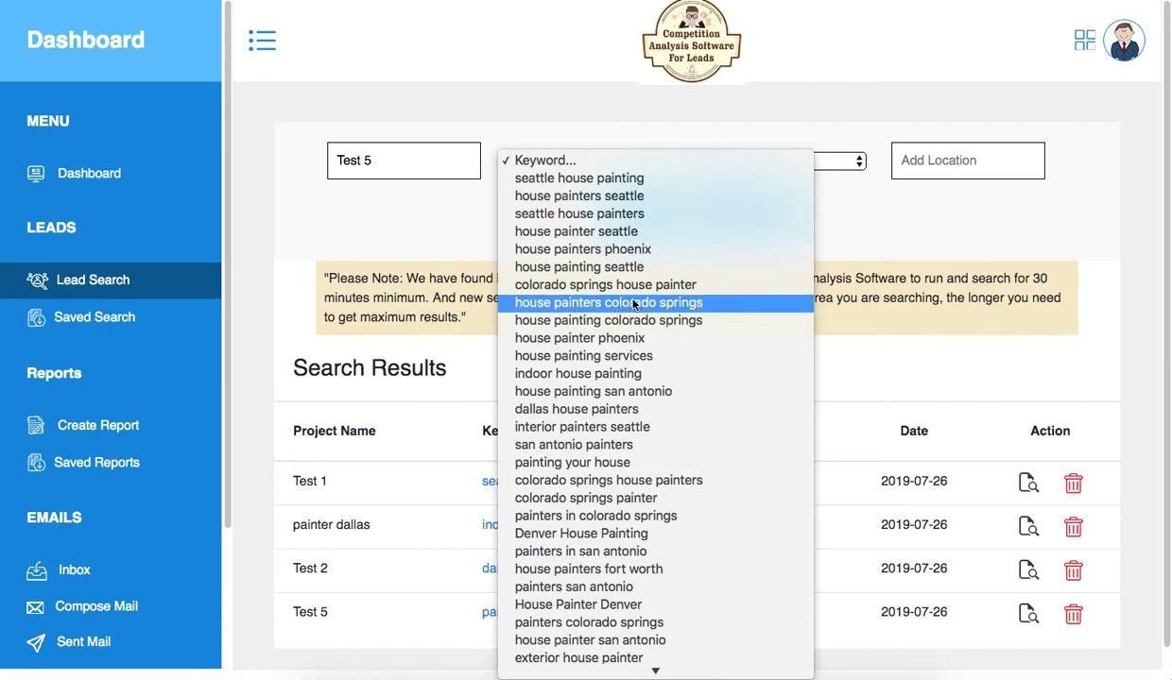
{"action": "left_click", "coordinate": [637, 357]}
{"action": "left_click", "coordinate": [832, 163]}
{"action": "scroll", "coordinate": [756, 416], "scroll_direction": "down", "scroll_amount": 15}
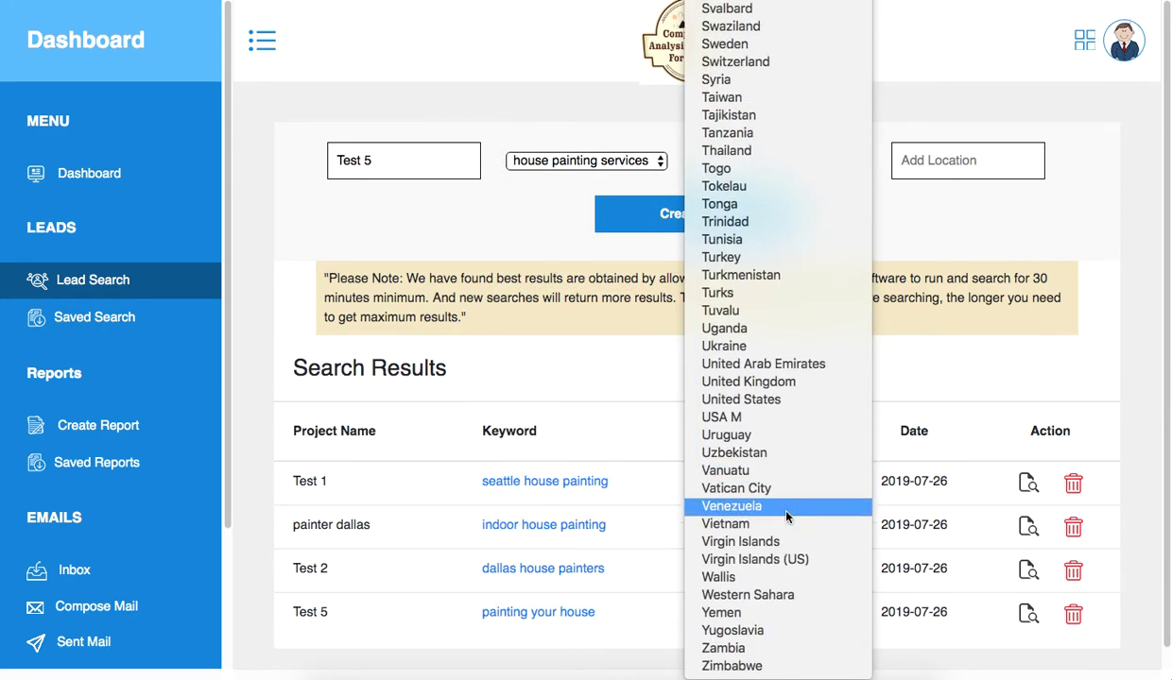
{"action": "left_click", "coordinate": [741, 399]}
{"action": "left_click", "coordinate": [936, 169]}
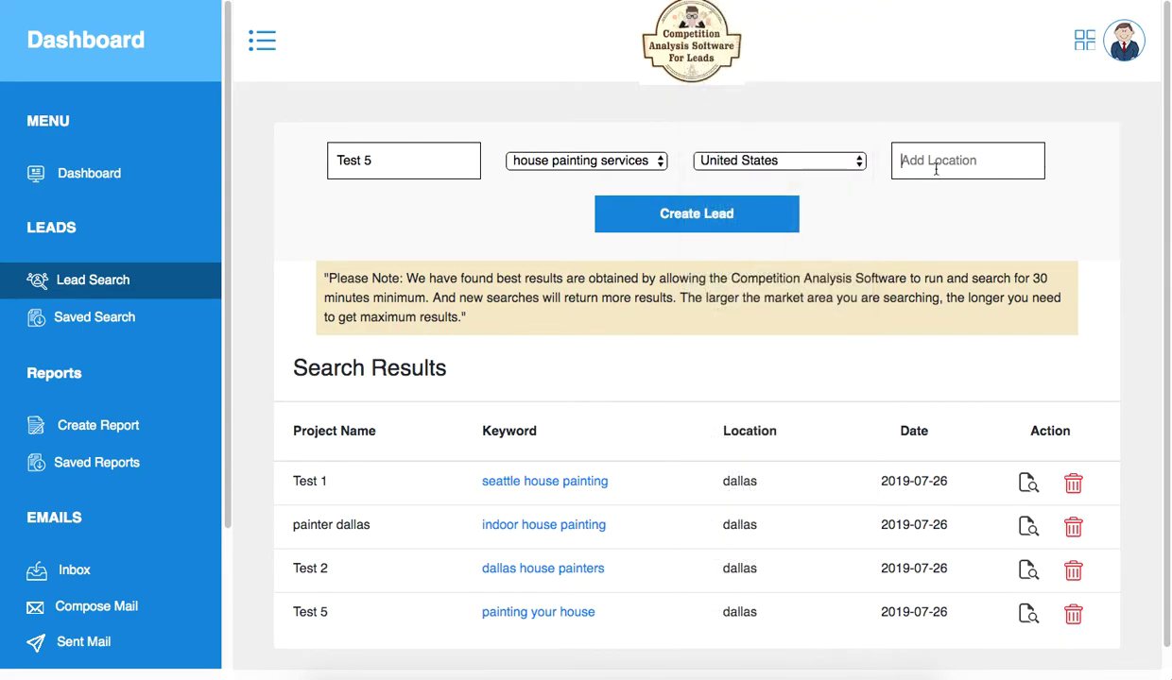
{"action": "type", "text": "dallas"}
{"action": "left_click", "coordinate": [753, 202]}
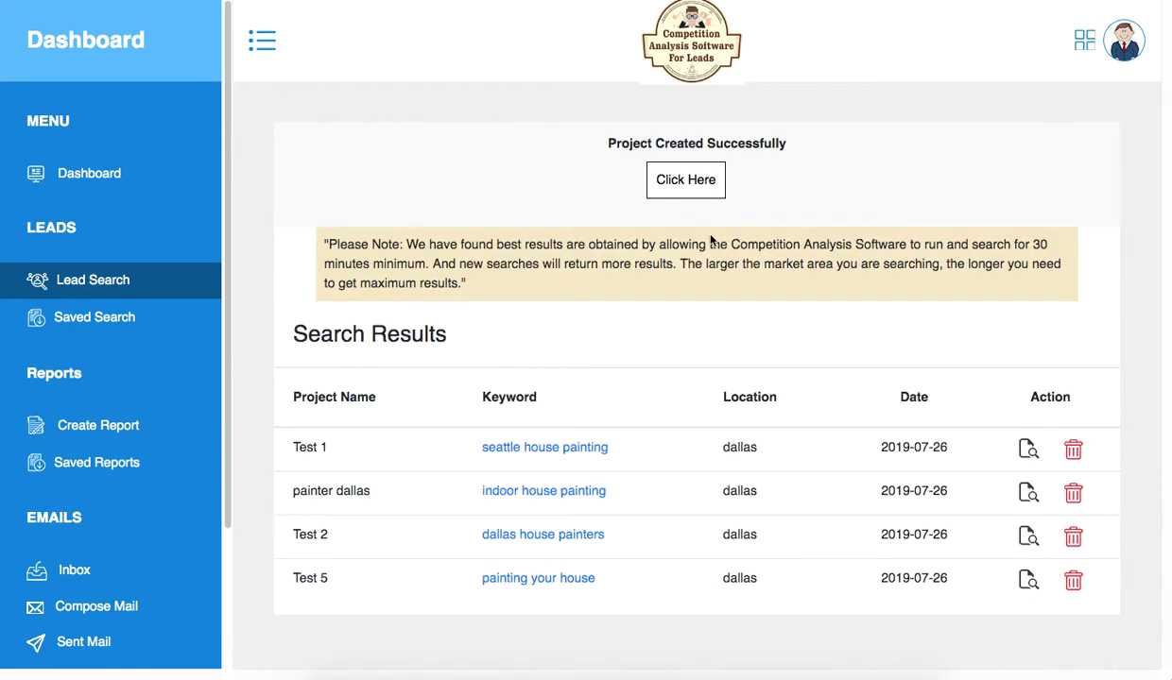
- Open the new project's results and examine the keyword analysis for the 2brotherspaintingor business
{"action": "left_click", "coordinate": [682, 190]}
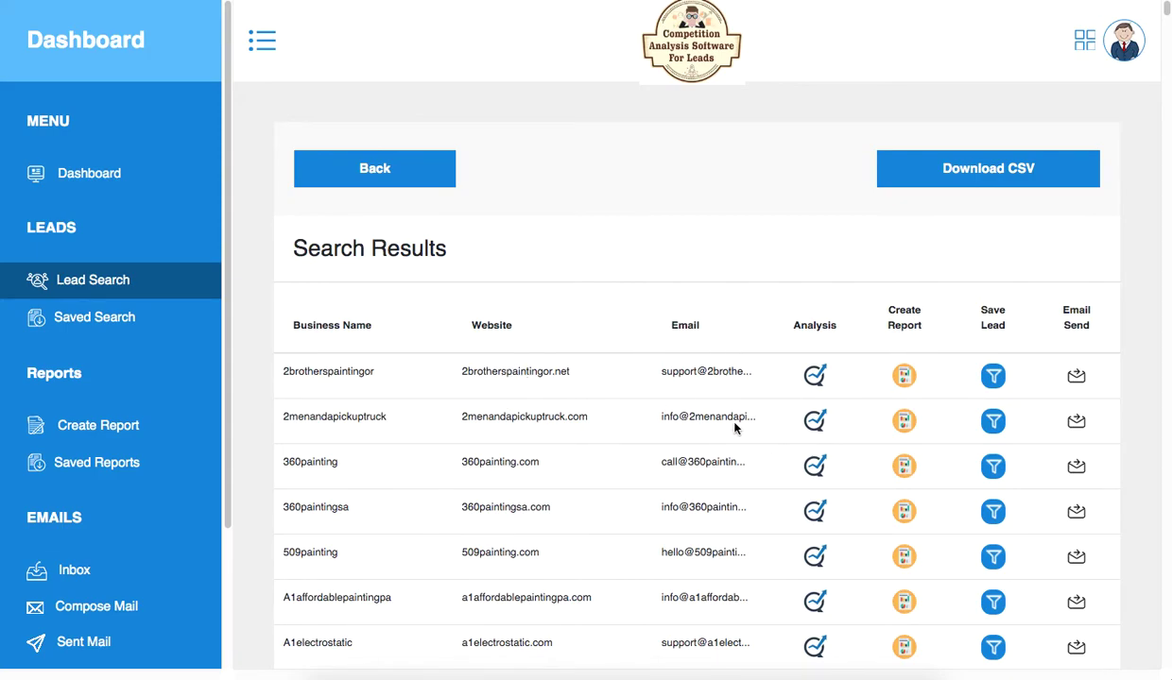
{"action": "left_click", "coordinate": [818, 379]}
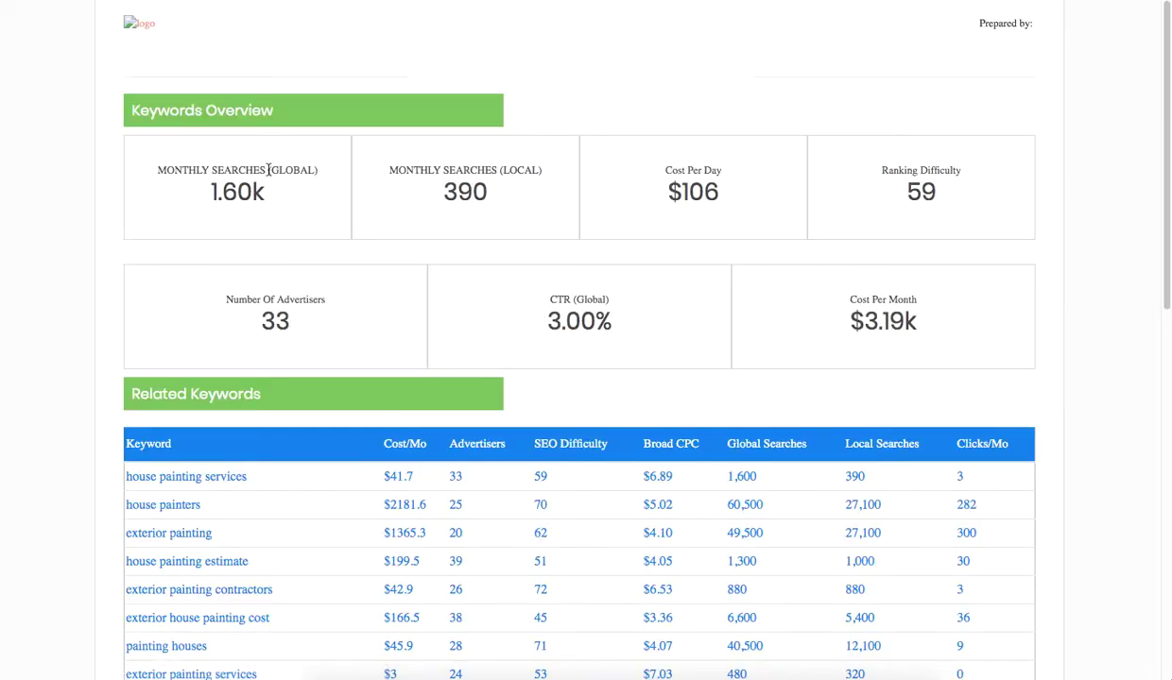
{"action": "scroll", "coordinate": [454, 156], "scroll_direction": "down", "scroll_amount": 2}
{"action": "scroll", "coordinate": [314, 215], "scroll_direction": "up", "scroll_amount": 2}
{"action": "scroll", "coordinate": [208, 496], "scroll_direction": "down", "scroll_amount": 1}
{"action": "scroll", "coordinate": [210, 500], "scroll_direction": "down", "scroll_amount": 10}
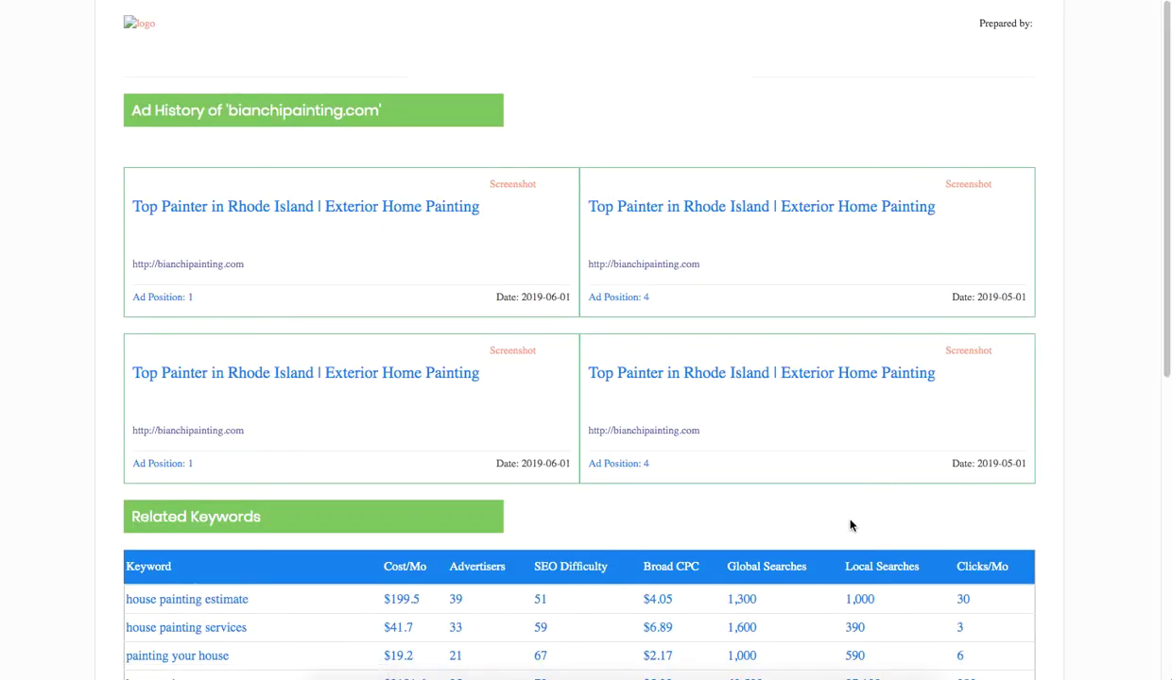
- Examine the ad history and related keywords in the bianchipainting.com report
{"action": "scroll", "coordinate": [851, 524], "scroll_direction": "down", "scroll_amount": 6}
{"action": "scroll", "coordinate": [720, 338], "scroll_direction": "up", "scroll_amount": 6}
{"action": "scroll", "coordinate": [586, 340], "scroll_direction": "down", "scroll_amount": 8}
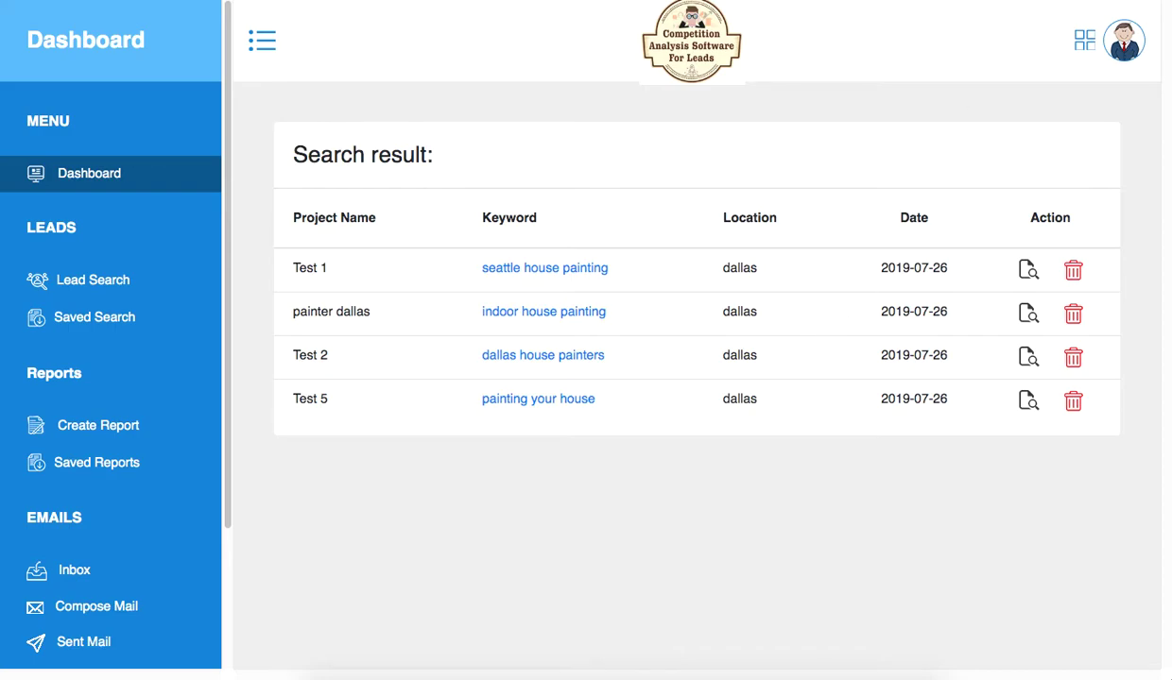
- Open the results of the "painting your house" project and save the 1800gotjunk, Absoluteptg and Accubrush leads
{"action": "left_click", "coordinate": [120, 276]}
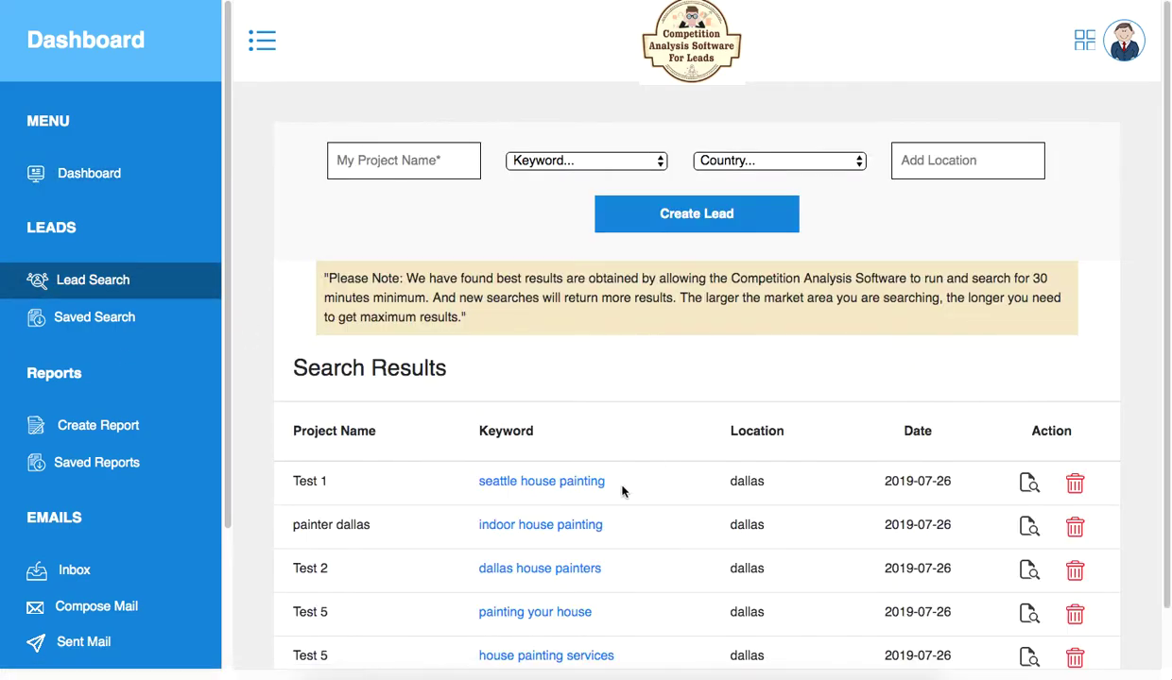
{"action": "left_click", "coordinate": [1033, 619]}
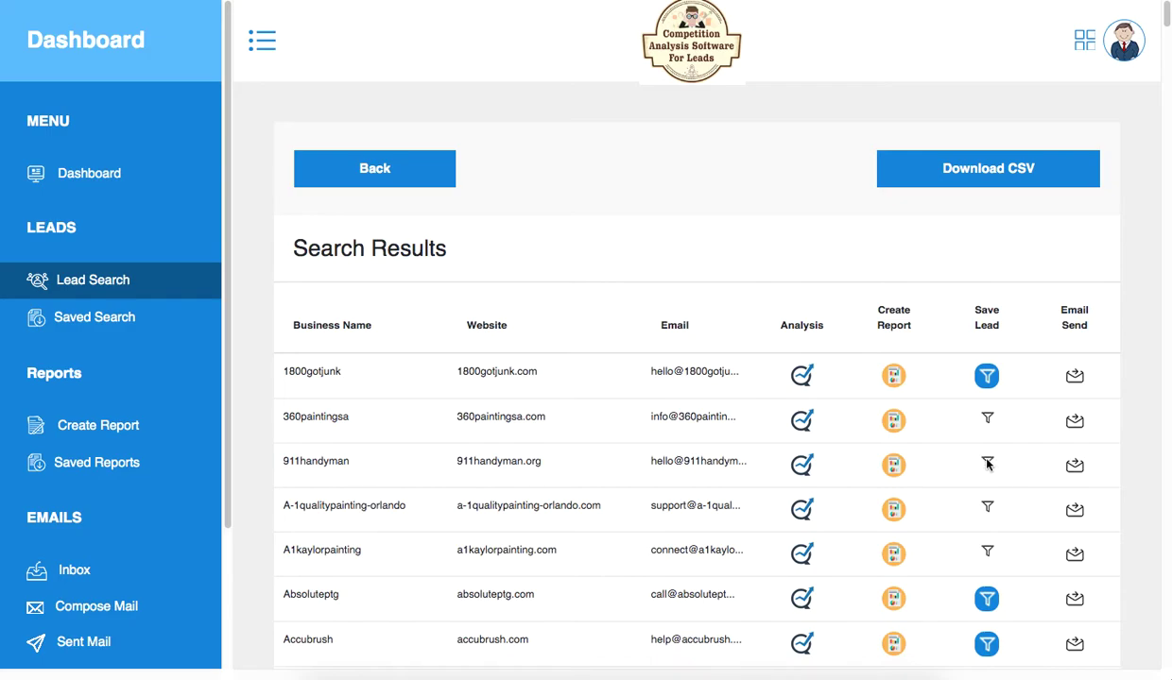
{"action": "left_click", "coordinate": [987, 377]}
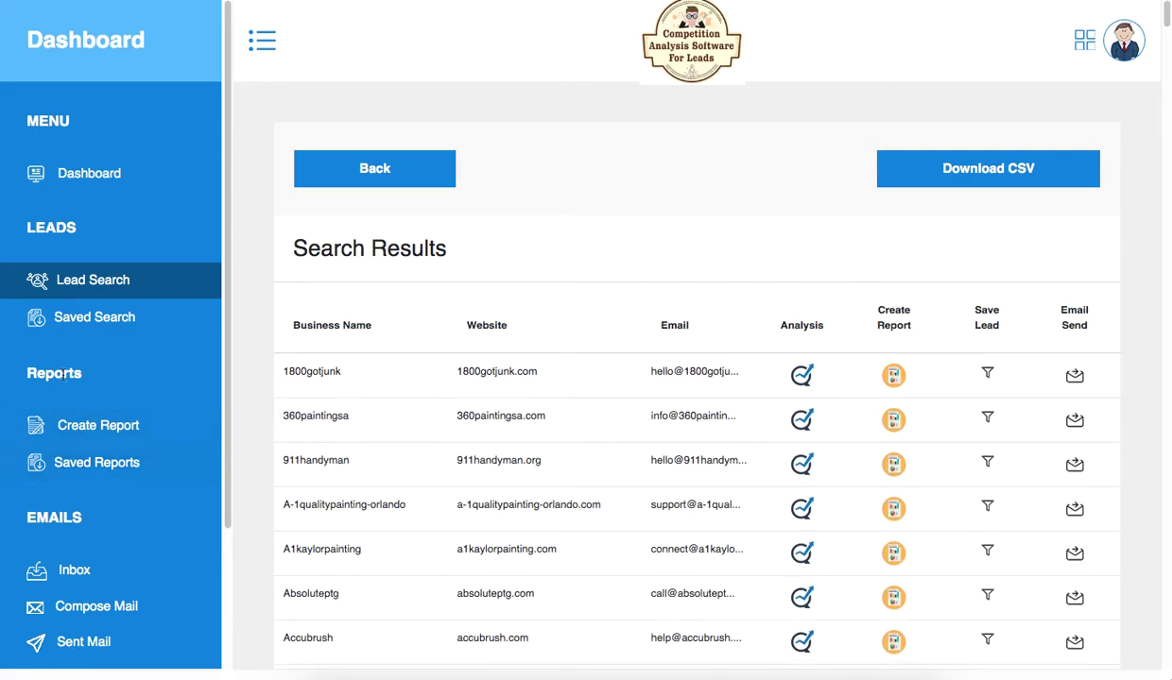
- Start an email to the saved "painting your house" leads and enlarge the message box
{"action": "left_click", "coordinate": [86, 331]}
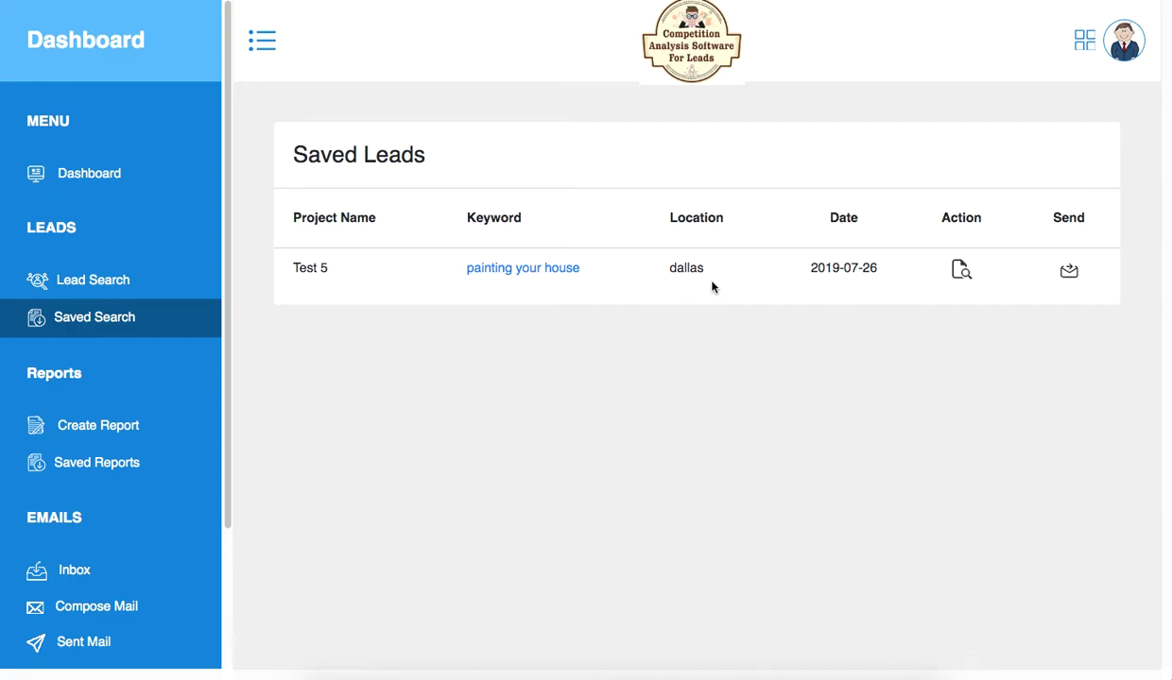
{"action": "left_click", "coordinate": [1069, 276]}
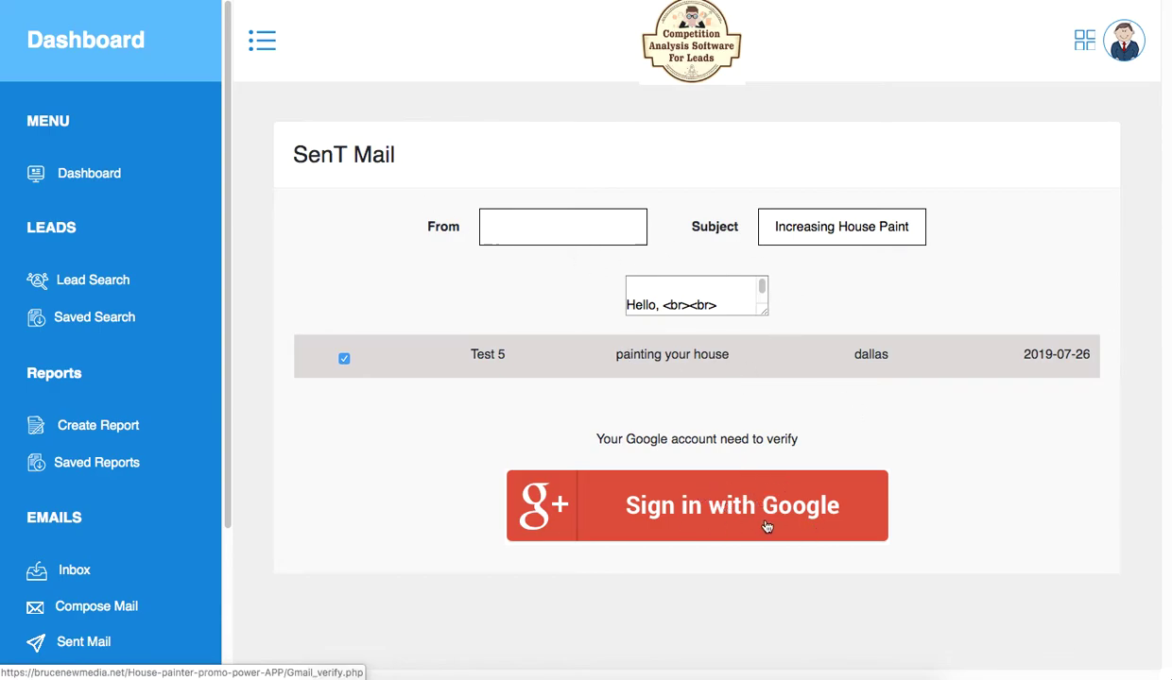
{"action": "left_click", "coordinate": [766, 313]}
{"action": "left_click_drag", "start_coordinate": [765, 316], "coordinate": [1015, 558]}
- Read through the prewritten email message, from the greeting to the sign-off placeholders
{"action": "scroll", "coordinate": [599, 371], "scroll_direction": "down", "scroll_amount": 3}
{"action": "scroll", "coordinate": [692, 324], "scroll_direction": "down", "scroll_amount": 2}
{"action": "scroll", "coordinate": [697, 316], "scroll_direction": "up", "scroll_amount": 5}
{"action": "scroll", "coordinate": [816, 385], "scroll_direction": "down", "scroll_amount": 3}
{"action": "left_click_drag", "start_coordinate": [767, 405], "coordinate": [882, 532]}
{"action": "left_click", "coordinate": [710, 383]}
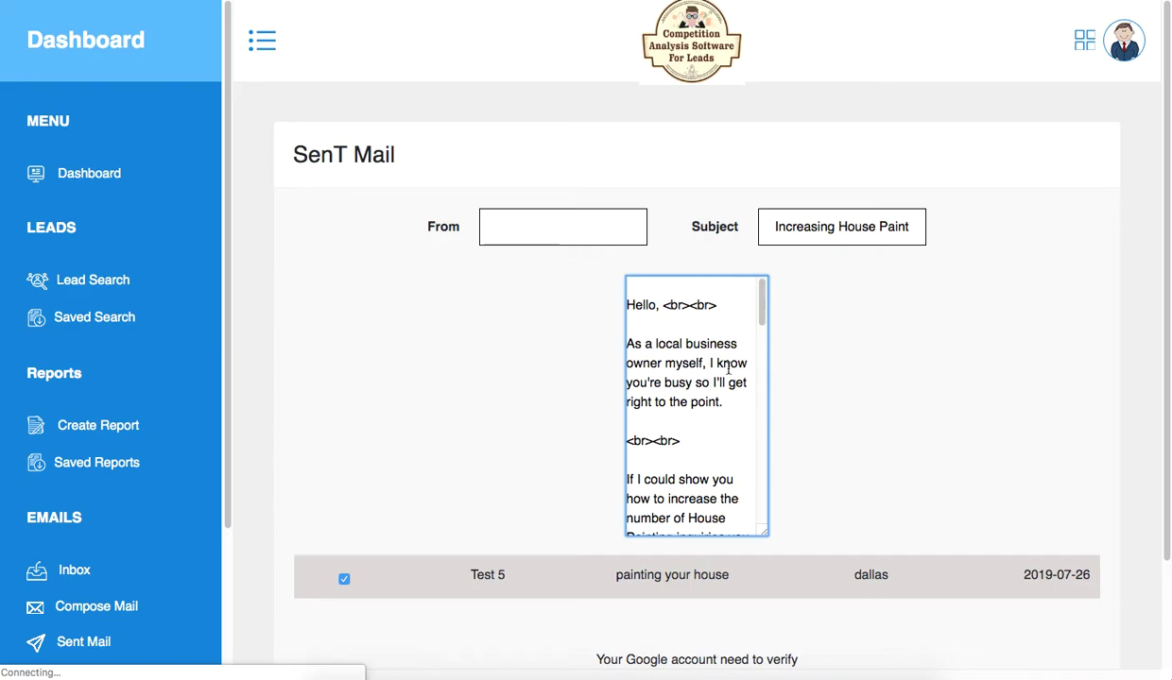
{"action": "scroll", "coordinate": [728, 370], "scroll_direction": "down", "scroll_amount": 10}
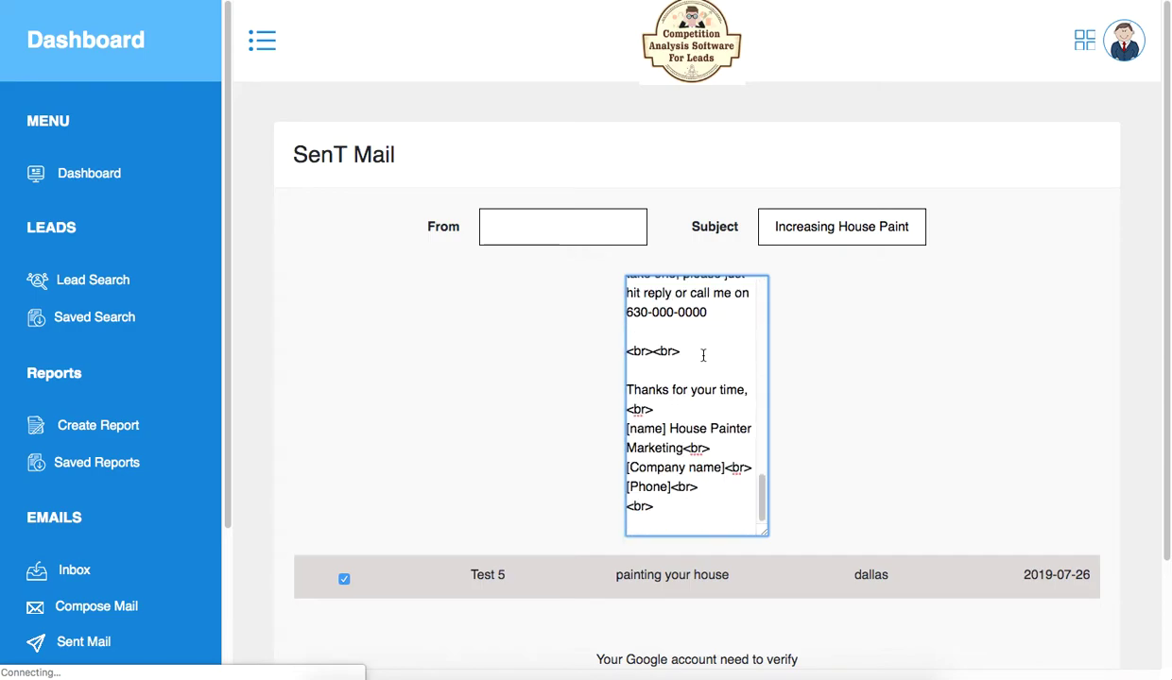
{"action": "scroll", "coordinate": [702, 354], "scroll_direction": "up", "scroll_amount": 10}
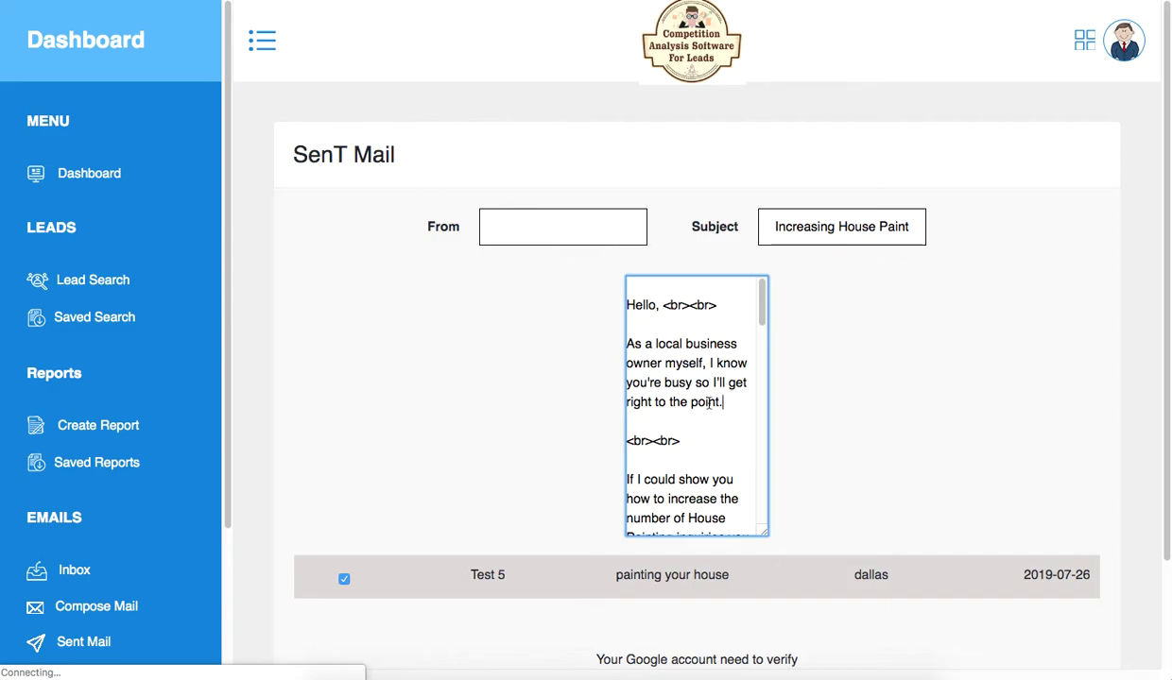
- Review the email's opening paragraph and the rest of its message down to the closing signature lines
{"action": "left_click_drag", "start_coordinate": [722, 401], "coordinate": [619, 342]}
{"action": "scroll", "coordinate": [688, 416], "scroll_direction": "down", "scroll_amount": 3}
{"action": "scroll", "coordinate": [687, 420], "scroll_direction": "down", "scroll_amount": 5}
{"action": "scroll", "coordinate": [906, 444], "scroll_direction": "down", "scroll_amount": 2}
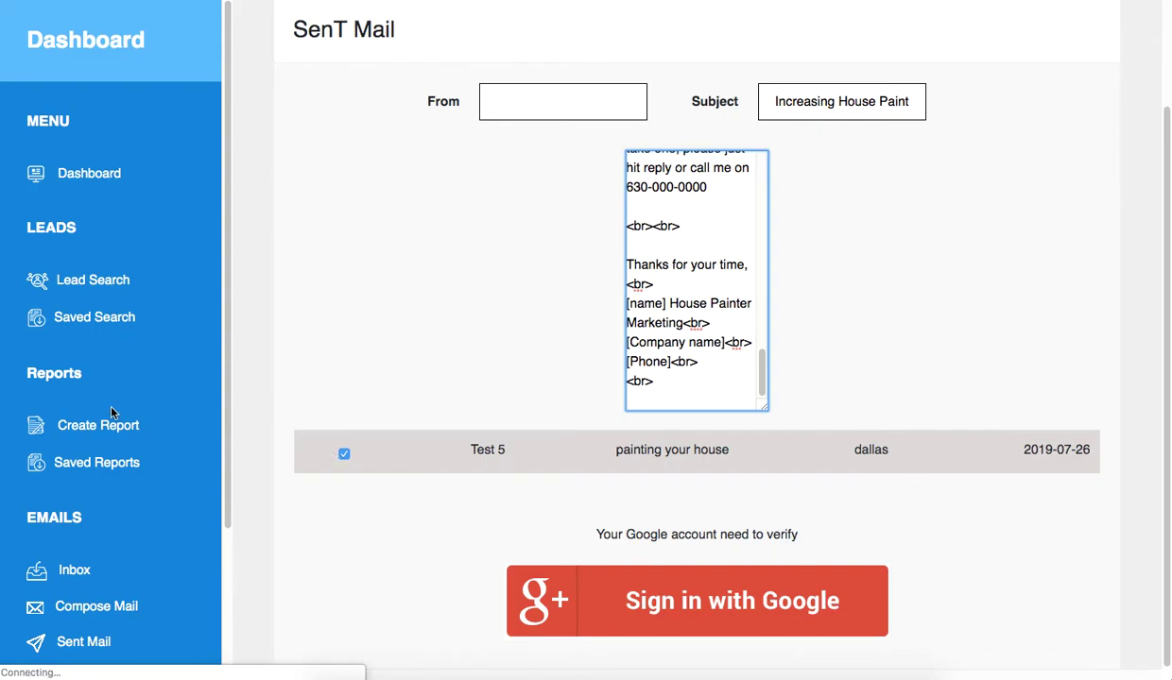
- Go to report creation and open the lead results of the Test 1 "seattle house painting" project
{"action": "scroll", "coordinate": [136, 520], "scroll_direction": "down", "scroll_amount": 5}
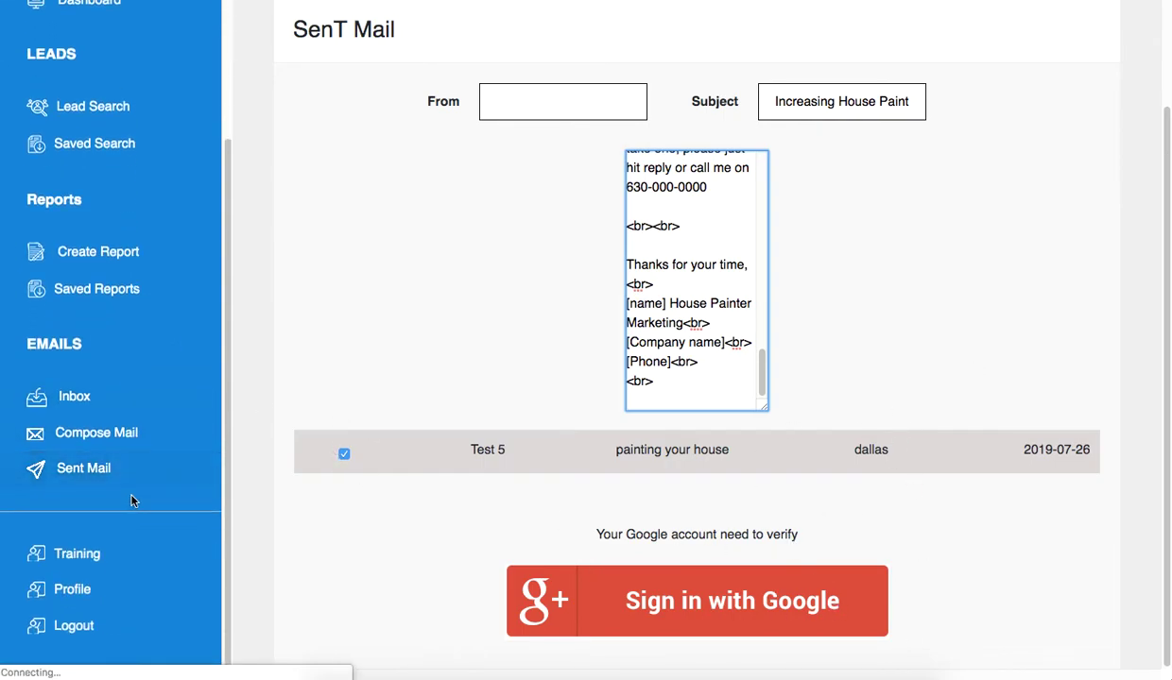
{"action": "scroll", "coordinate": [129, 407], "scroll_direction": "up", "scroll_amount": 3}
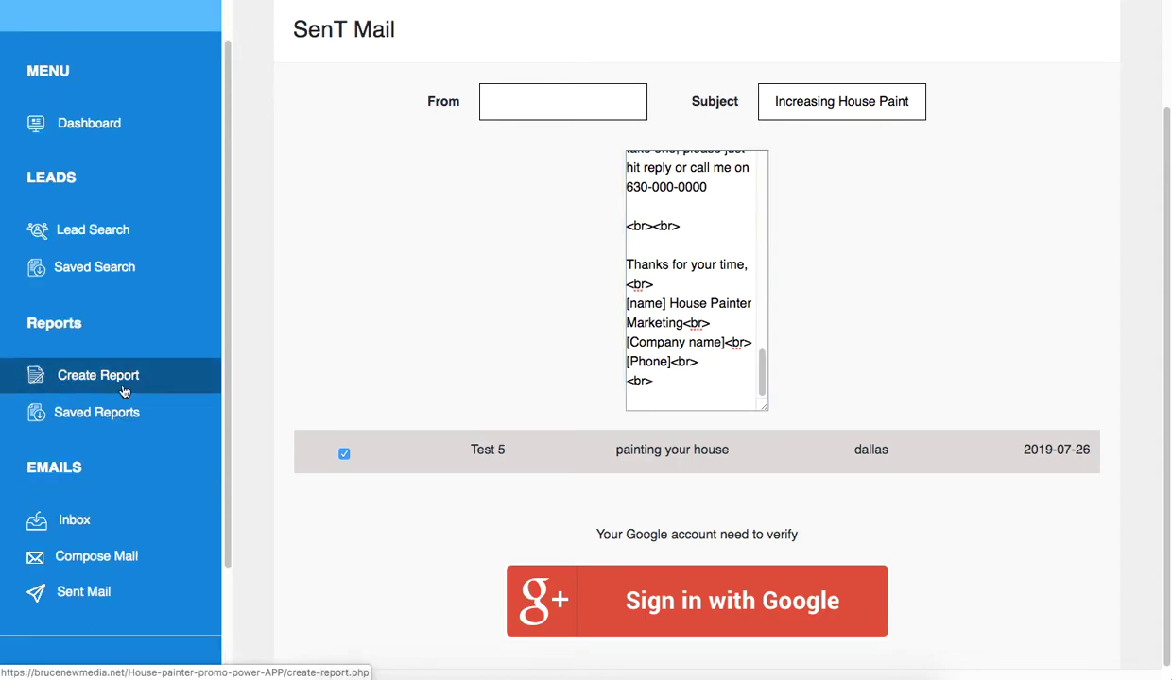
{"action": "left_click", "coordinate": [123, 391]}
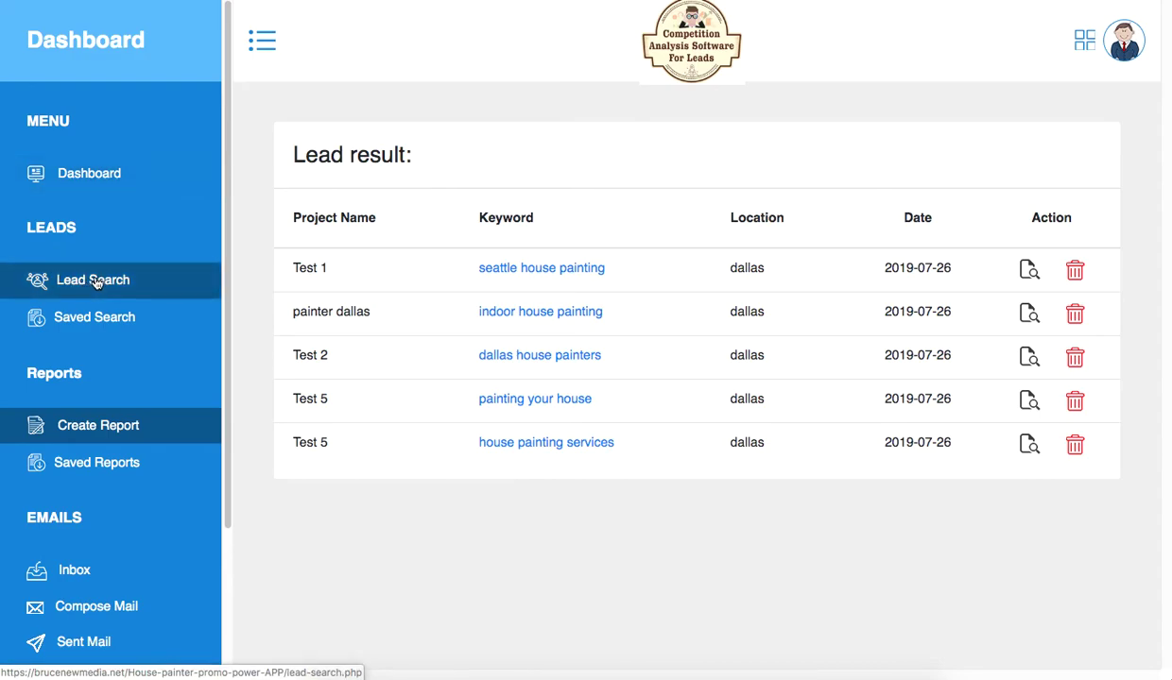
{"action": "left_click", "coordinate": [1030, 272]}
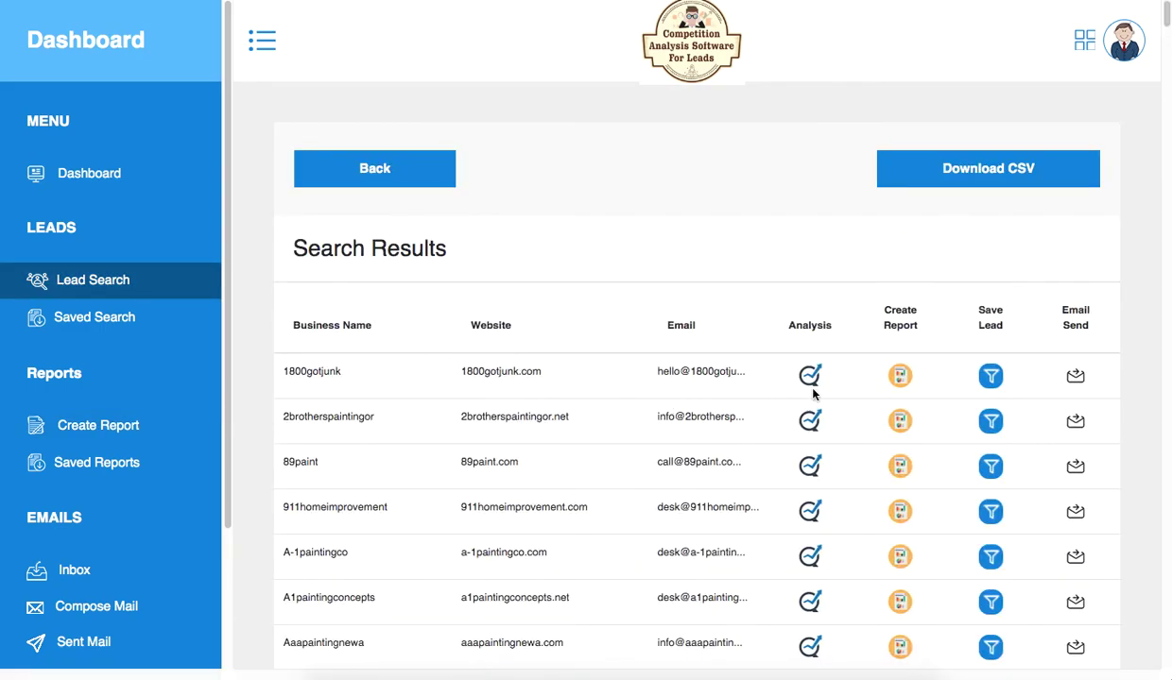
- Create reports for the 1800gotjunk, 2brotherspaintingor and 89paint leads
{"action": "left_click_drag", "start_coordinate": [361, 371], "coordinate": [272, 374]}
{"action": "left_click", "coordinate": [894, 375]}
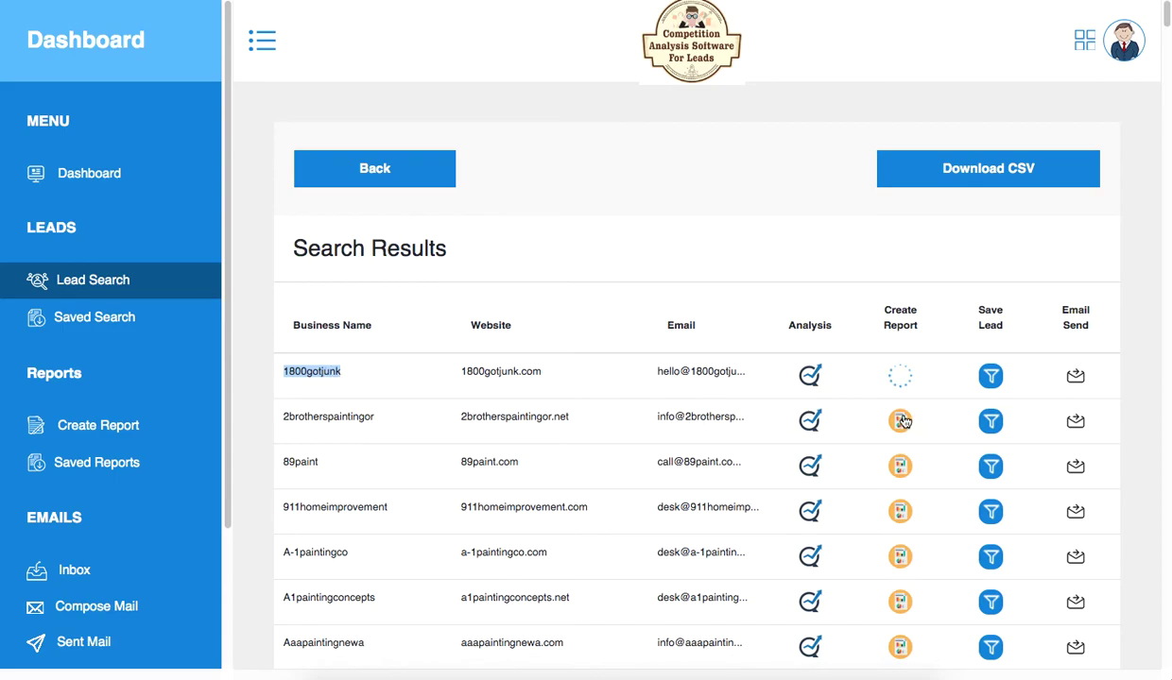
{"action": "left_click", "coordinate": [900, 420]}
{"action": "left_click", "coordinate": [900, 466]}
- Examine the Website Speed Report for 1800gotjunk.com, including its before and after comparison, and return to the dashboard
{"action": "scroll", "coordinate": [905, 512], "scroll_direction": "down", "scroll_amount": 1}
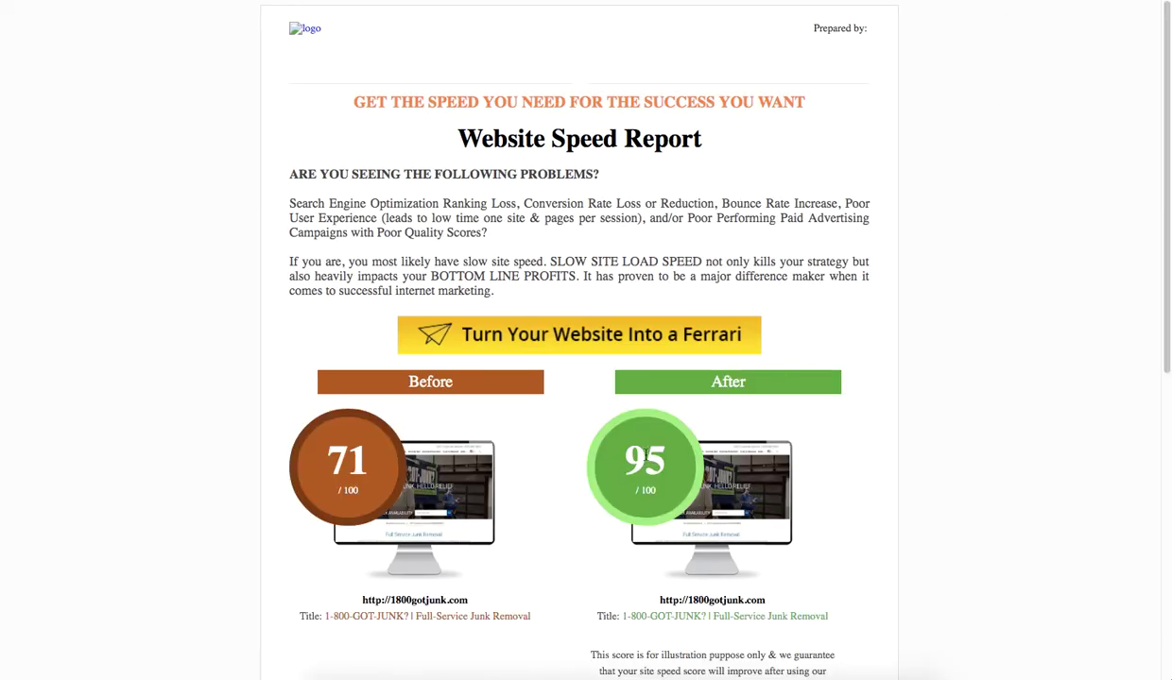
{"action": "scroll", "coordinate": [635, 422], "scroll_direction": "down", "scroll_amount": 3}
{"action": "scroll", "coordinate": [635, 423], "scroll_direction": "down", "scroll_amount": 3}
{"action": "scroll", "coordinate": [685, 453], "scroll_direction": "up", "scroll_amount": 6}
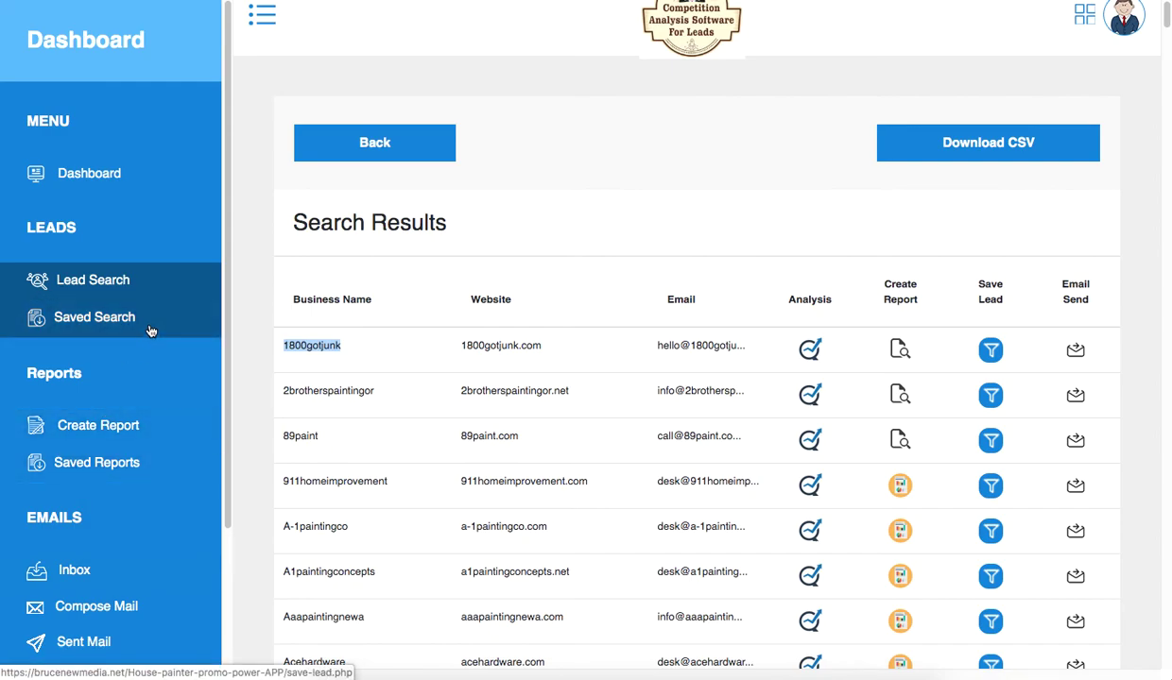
{"action": "left_click", "coordinate": [115, 176]}
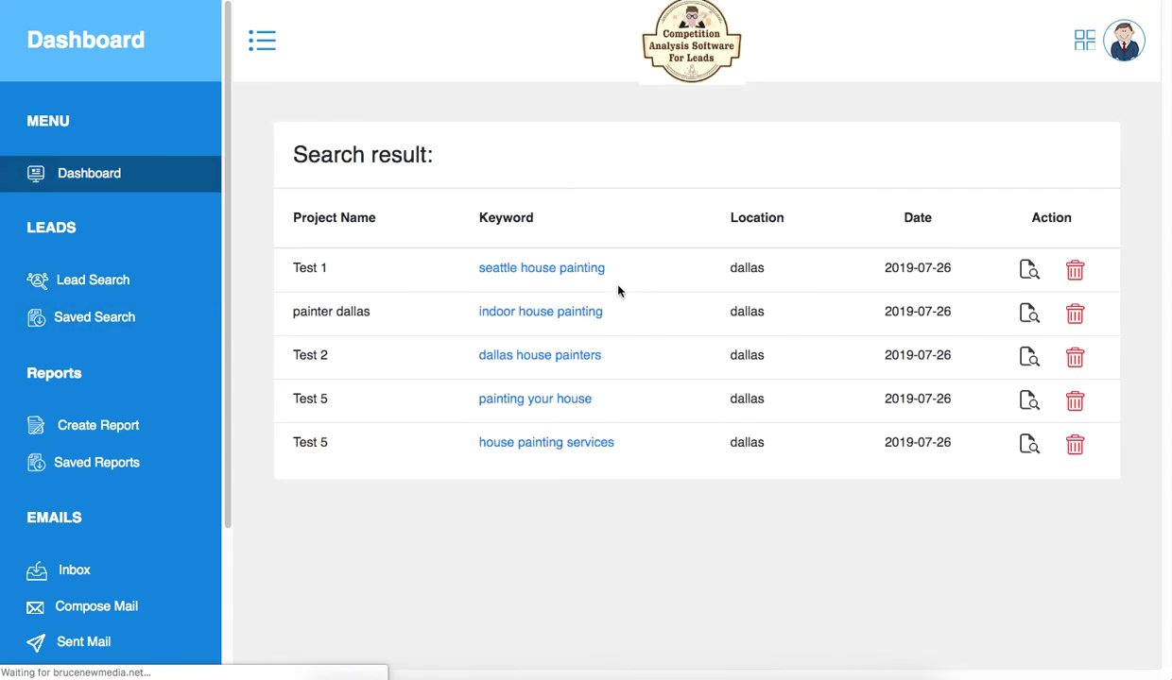